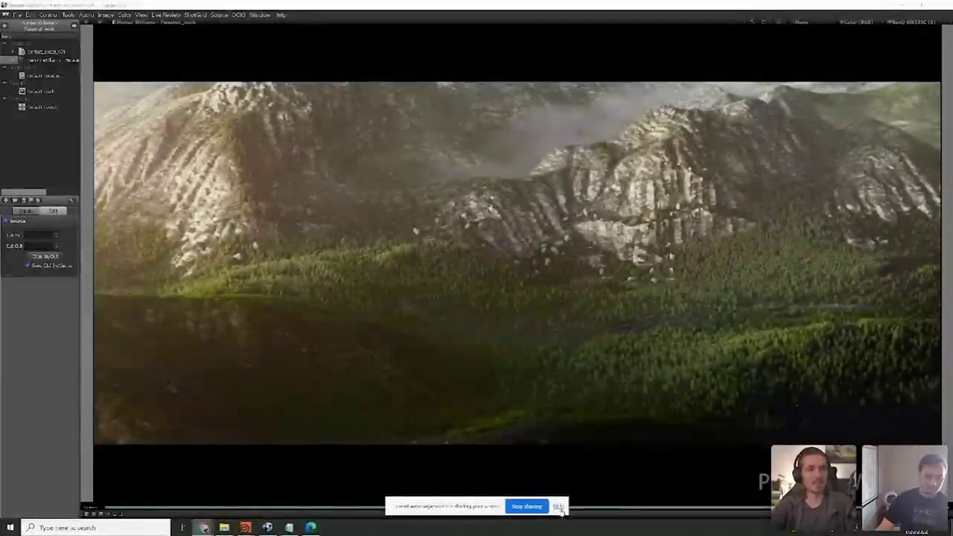
Play the personal_work.mp4 reel in RV, then scrub back toward the tower-collapse shot.
click(558, 507)
click(524, 516)
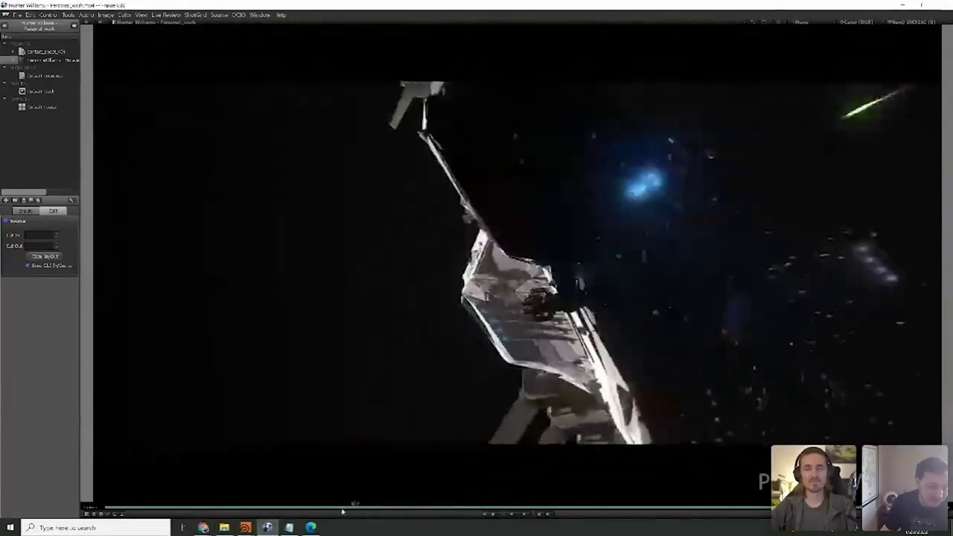
mouse_move(343, 511)
mouse_down()
mouse_move(231, 511)
mouse_move(243, 511)
mouse_up()
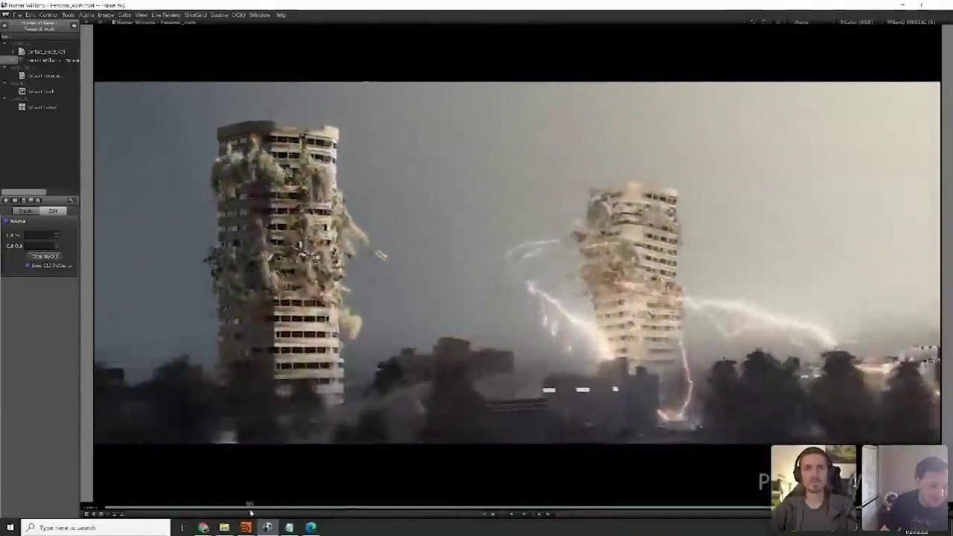
Scrub through the tower-collapse frames, then resume playback on to the rocket-engine shot.
drag(258, 514, 268, 517)
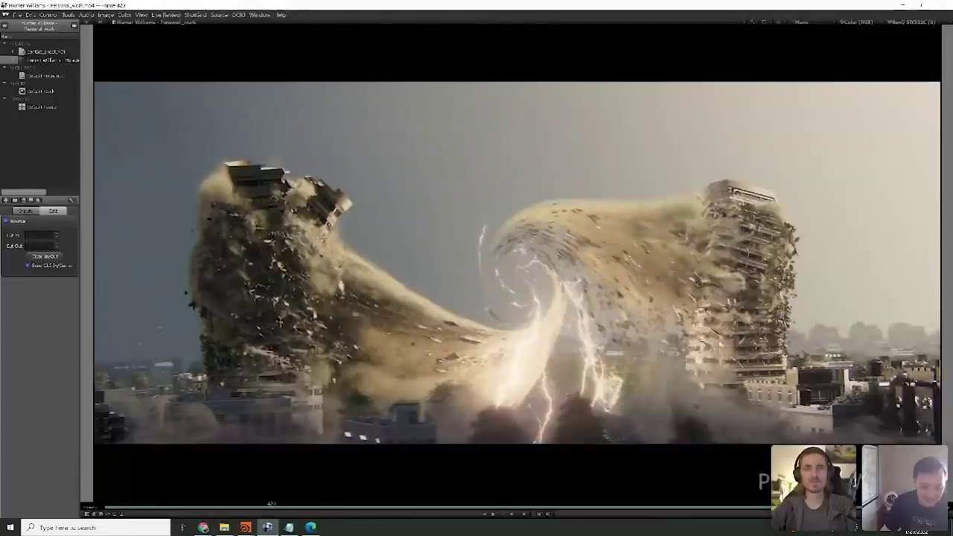
drag(272, 507, 282, 495)
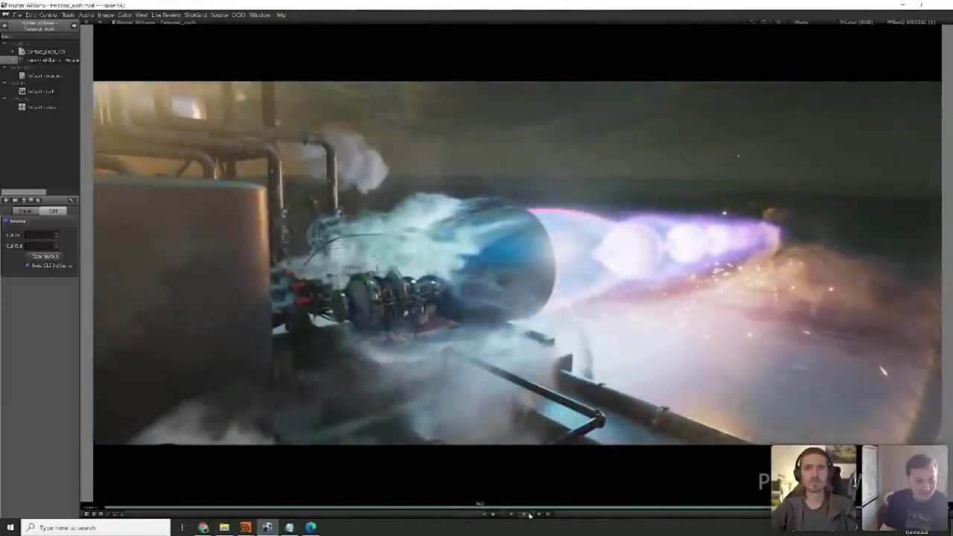
click(529, 515)
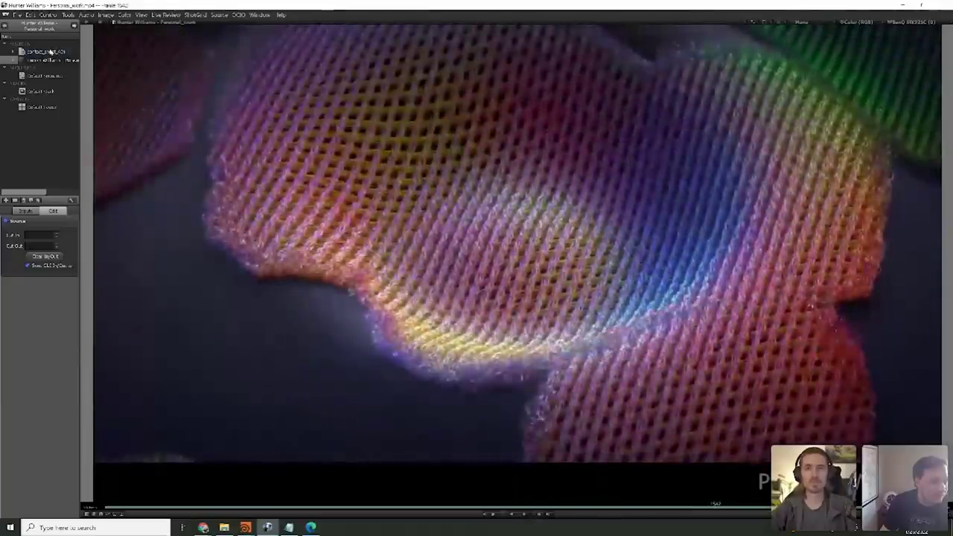
View the three-bolt lightning contact sheet, then switch to Houdini's dark_magic network.
click(50, 51)
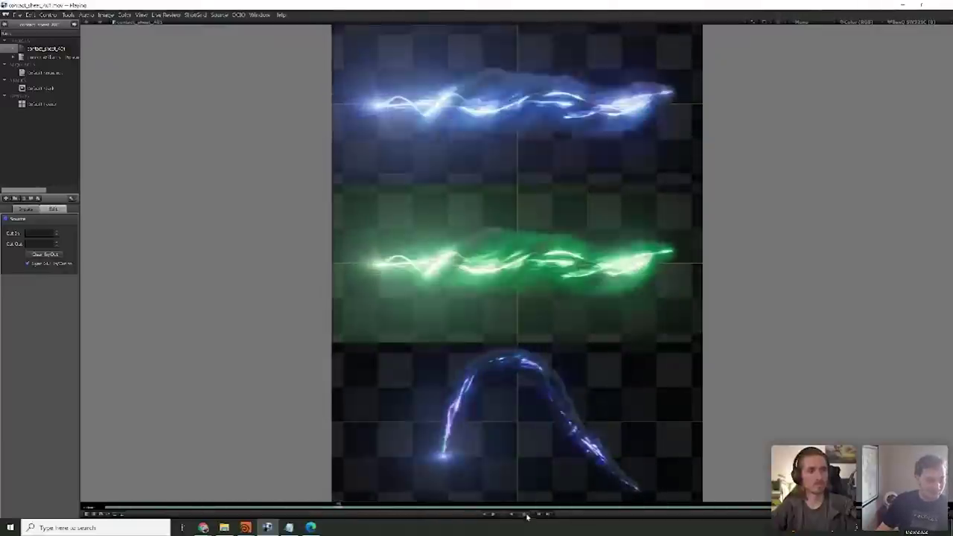
key(alt+Tab)
key(l)
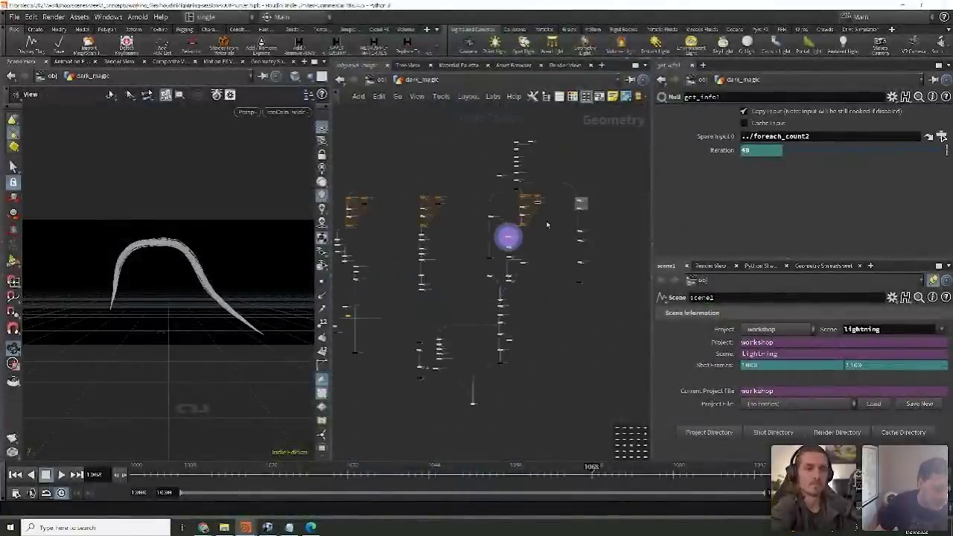
Lay out the network, go up to /obj and select the nodes in the network box.
key(l)
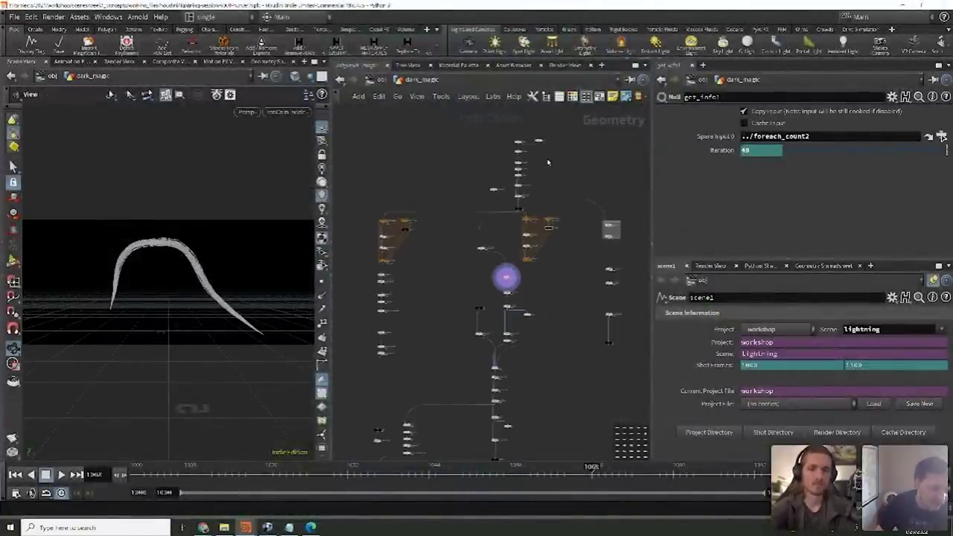
key(u)
drag(606, 163, 402, 209)
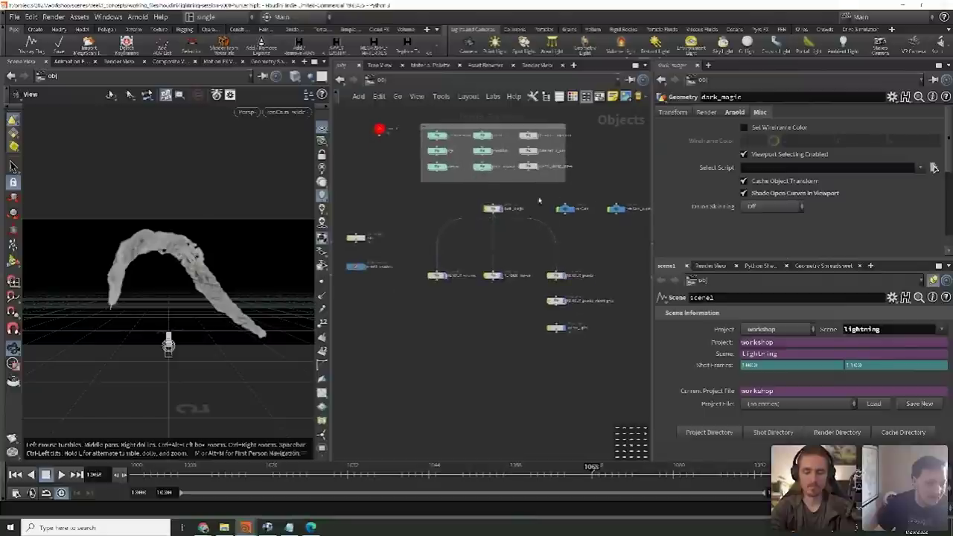
scroll(526, 183, up, 2)
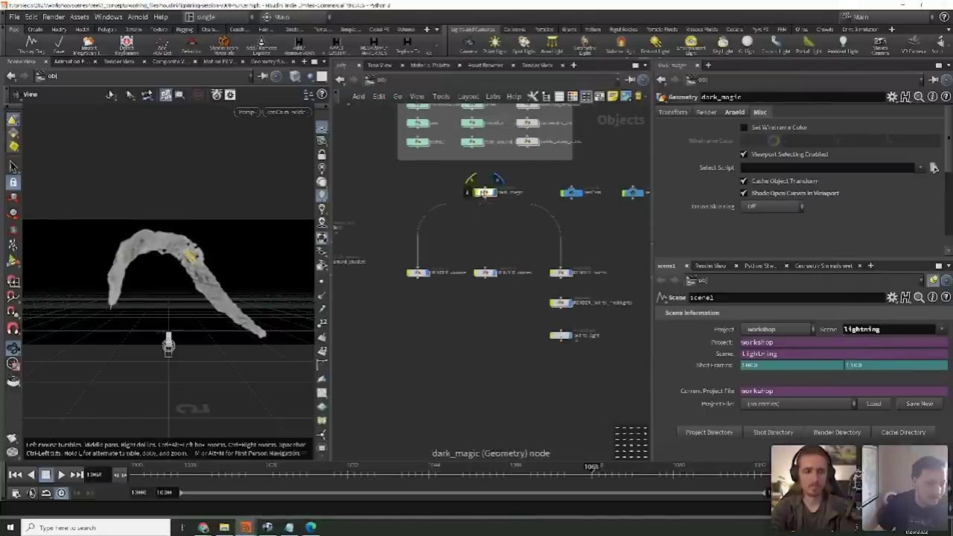
Enter dark_magic, frame the SOP network and select the OUT_lines node.
double_click(483, 192)
scroll(553, 188, up, 2)
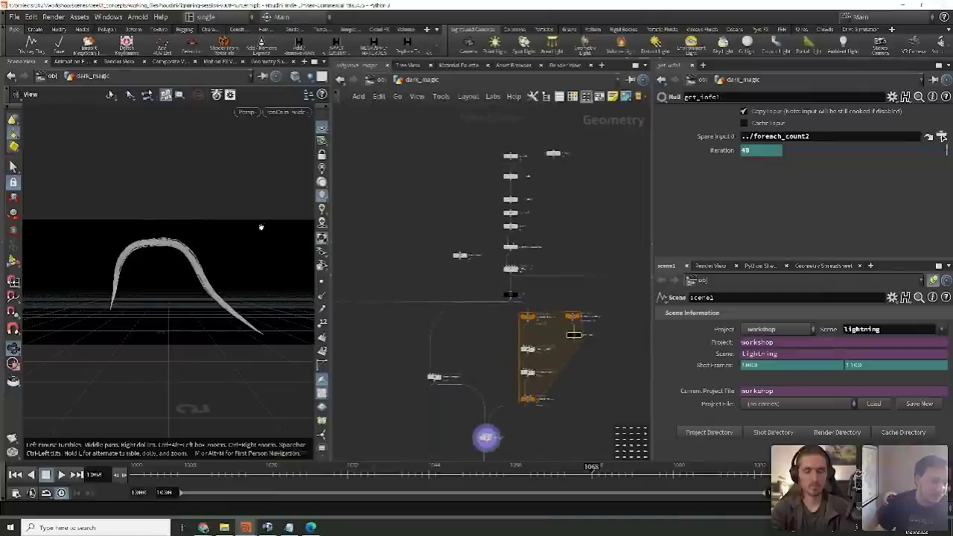
key(h)
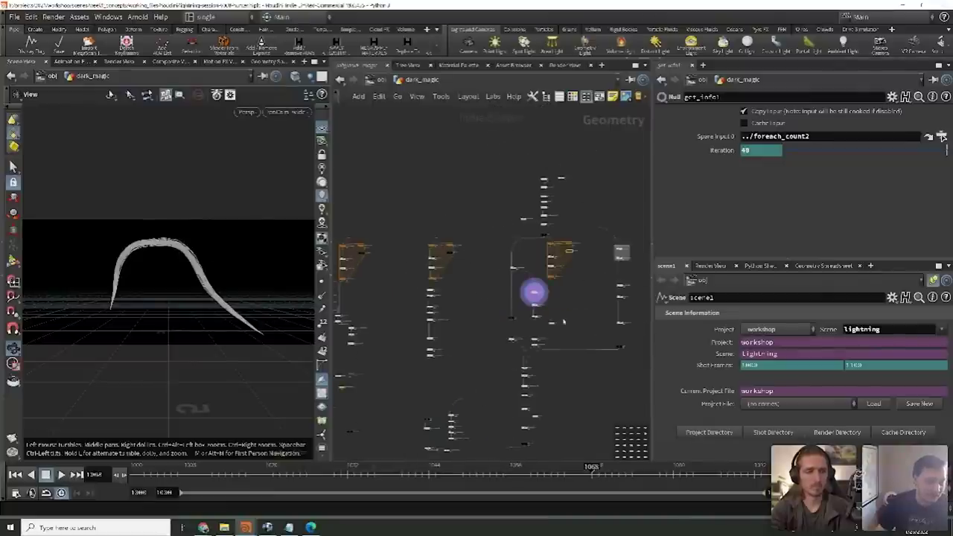
scroll(542, 160, up, 3)
click(541, 297)
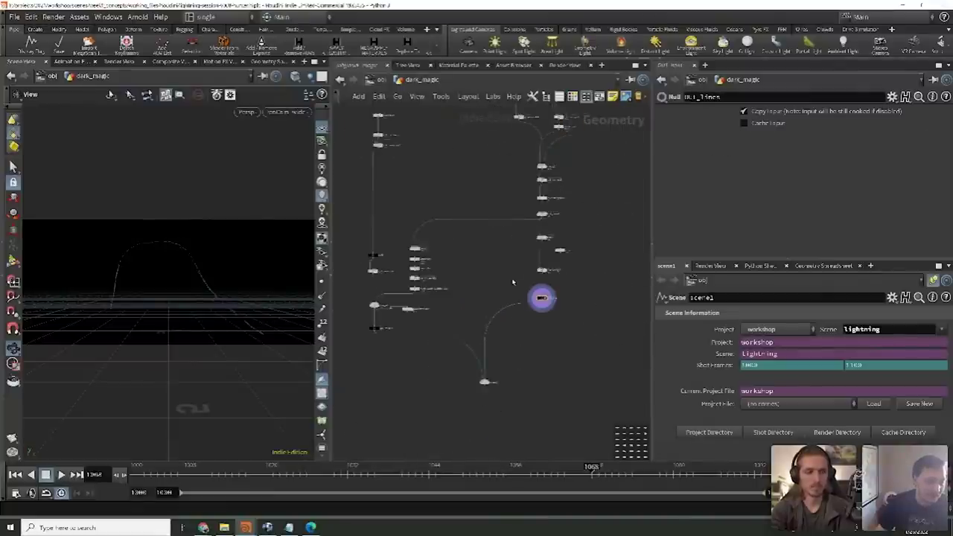
scroll(521, 246, up, 3)
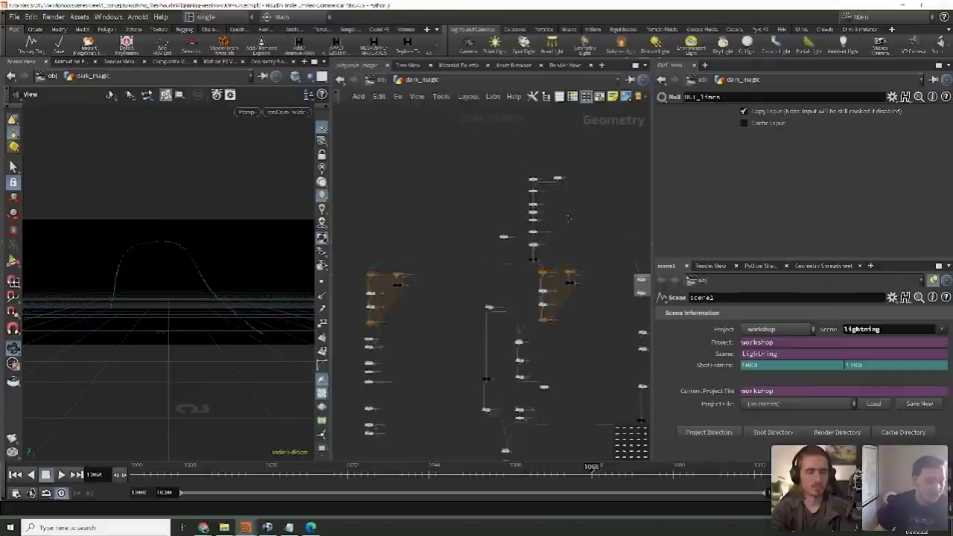
click(565, 405)
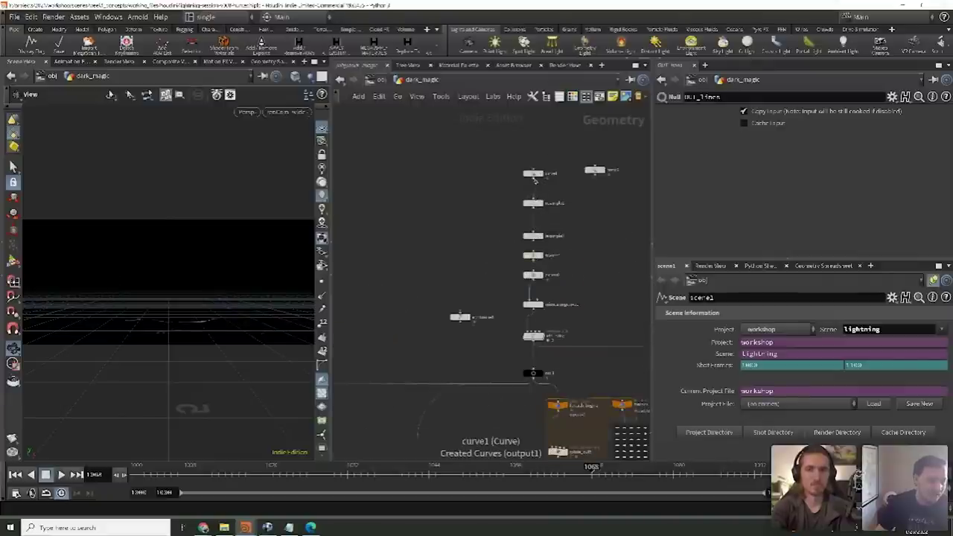
scroll(427, 351, down, 5)
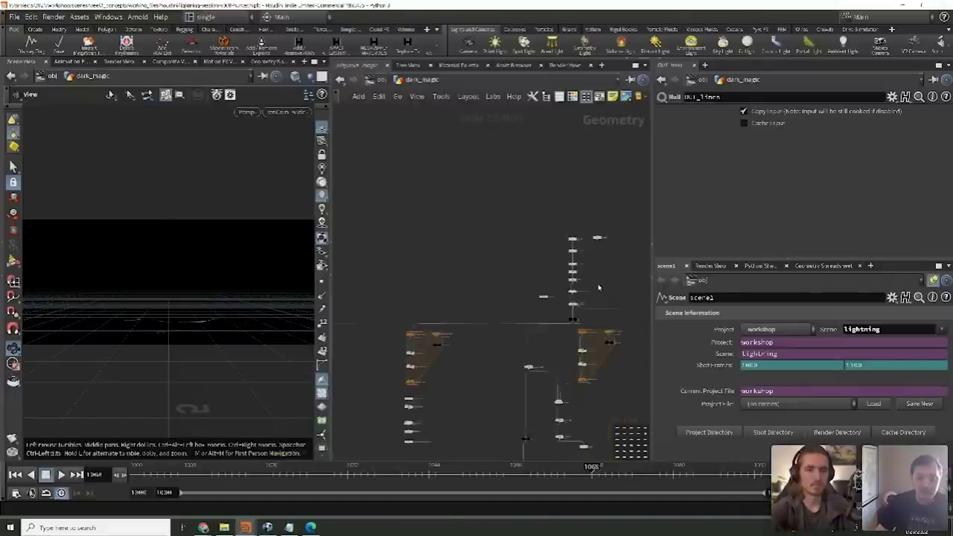
middle_drag(568, 319, 597, 246)
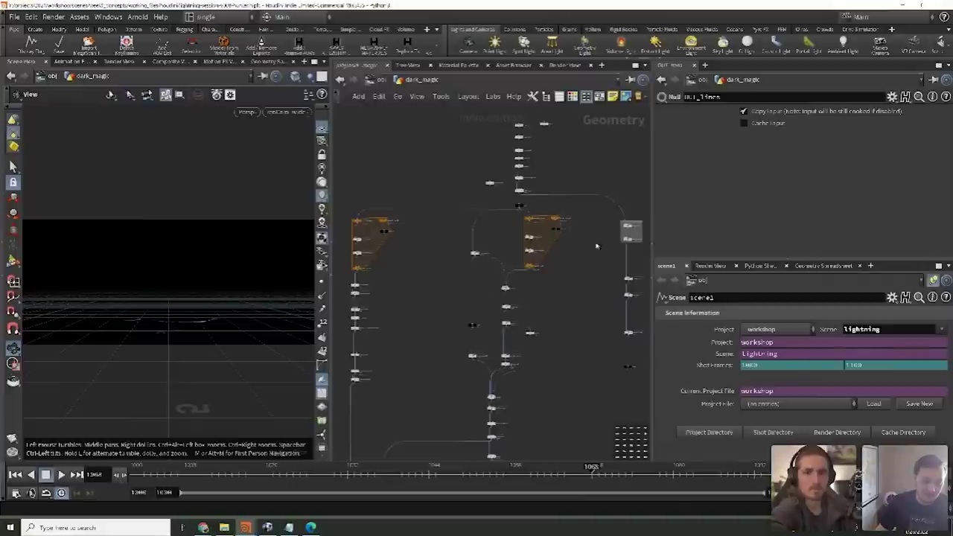
middle_drag(561, 289, 586, 236)
scroll(581, 211, down, 3)
scroll(594, 195, up, 2)
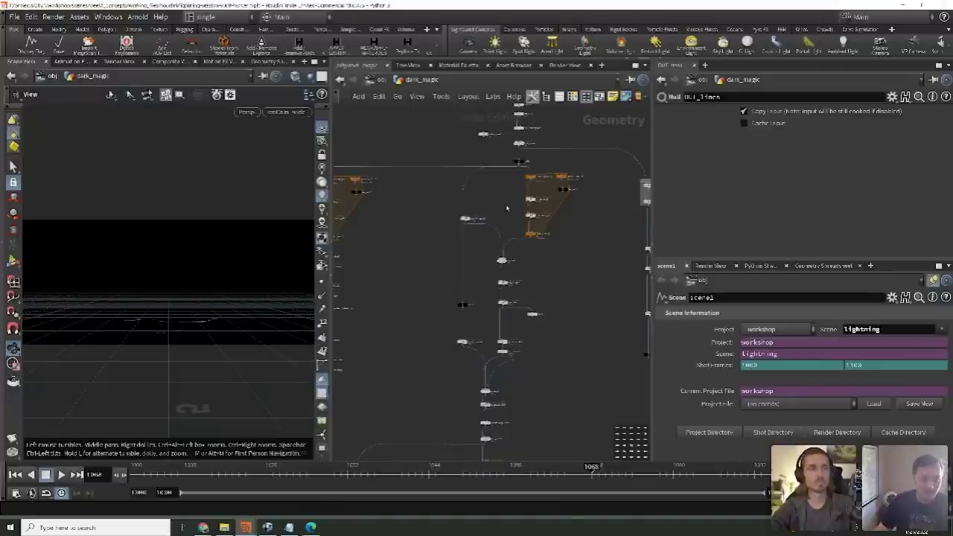
Re-lay out the lightning nodes, return to /obj and clear the dark_magic selection.
key(l)
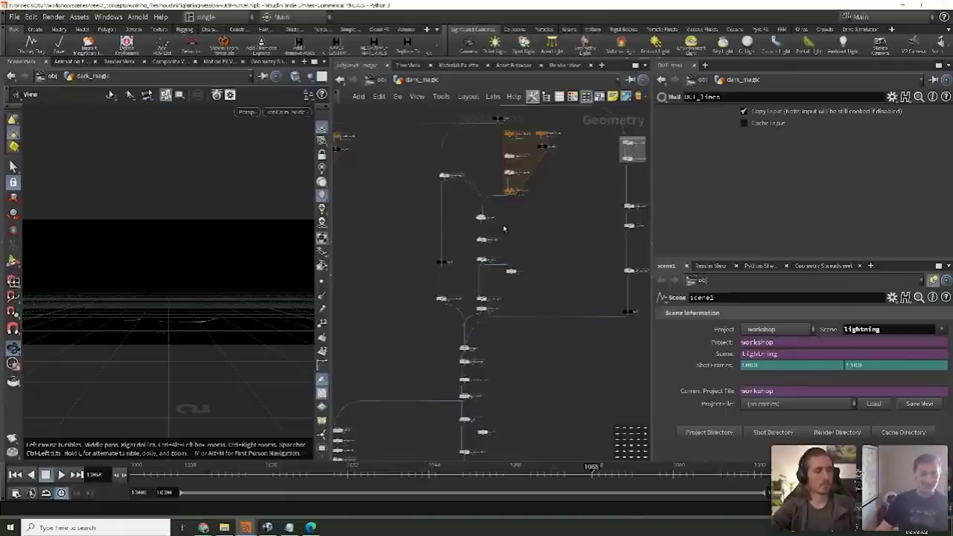
key(u)
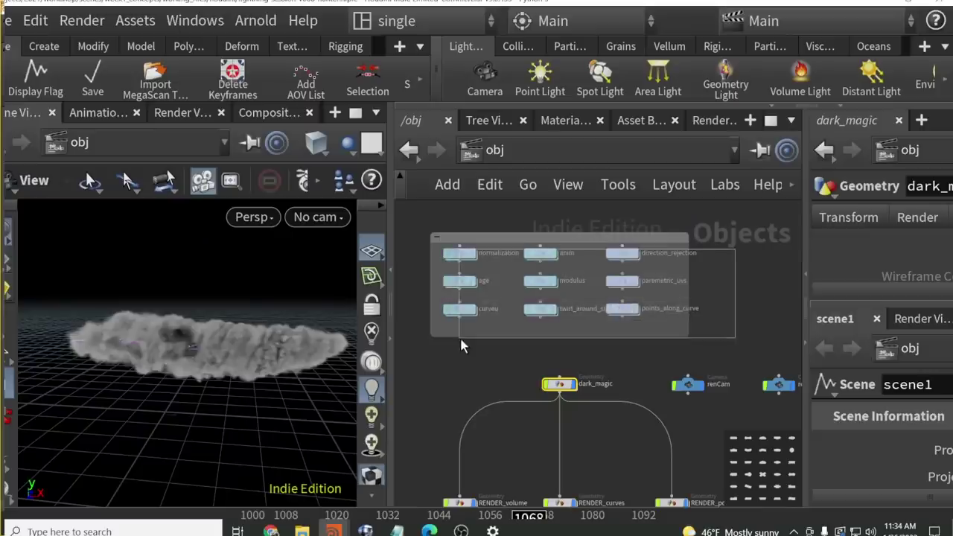
drag(459, 338, 709, 268)
scroll(513, 250, up, 3)
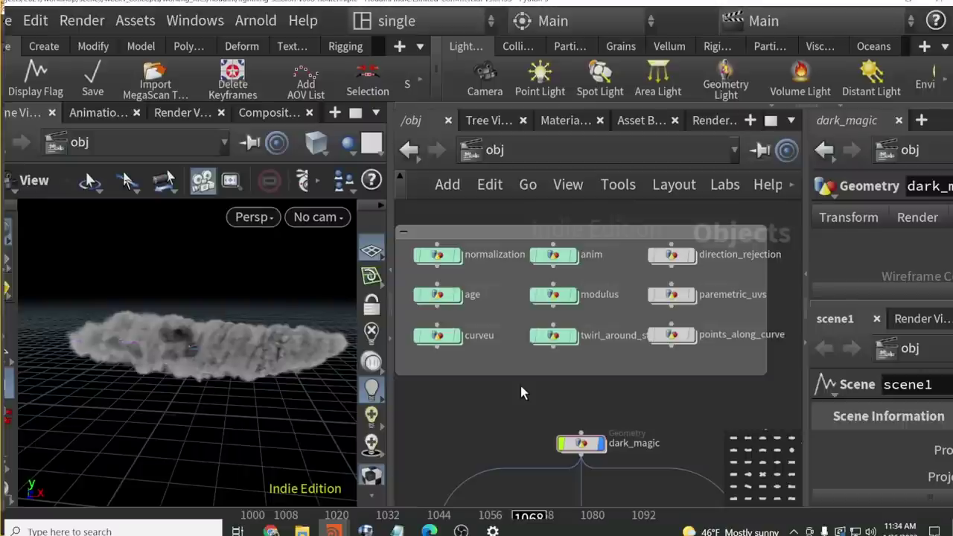
Dive into dark_magic and pan to frame its lightning nodes and purple display node.
middle_drag(521, 385, 538, 309)
double_click(569, 368)
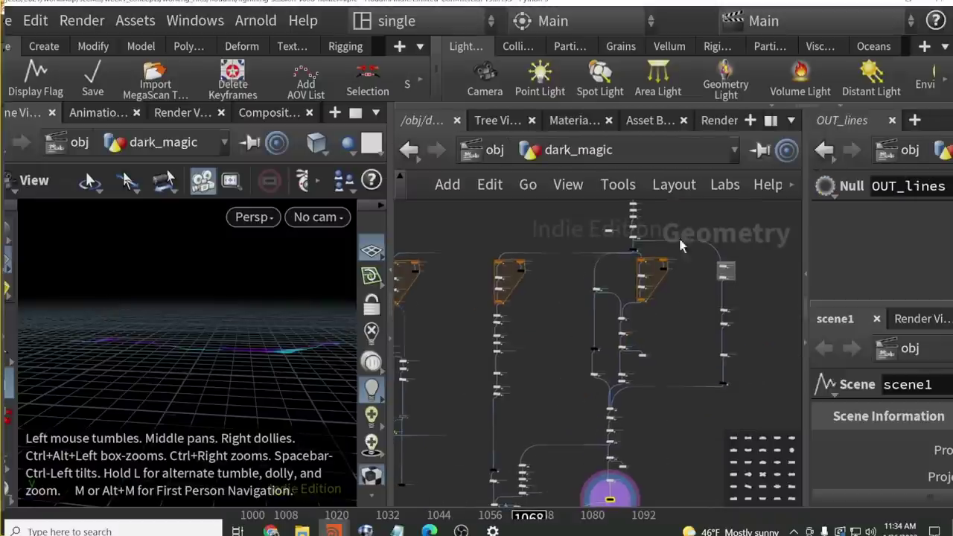
middle_drag(693, 312, 692, 347)
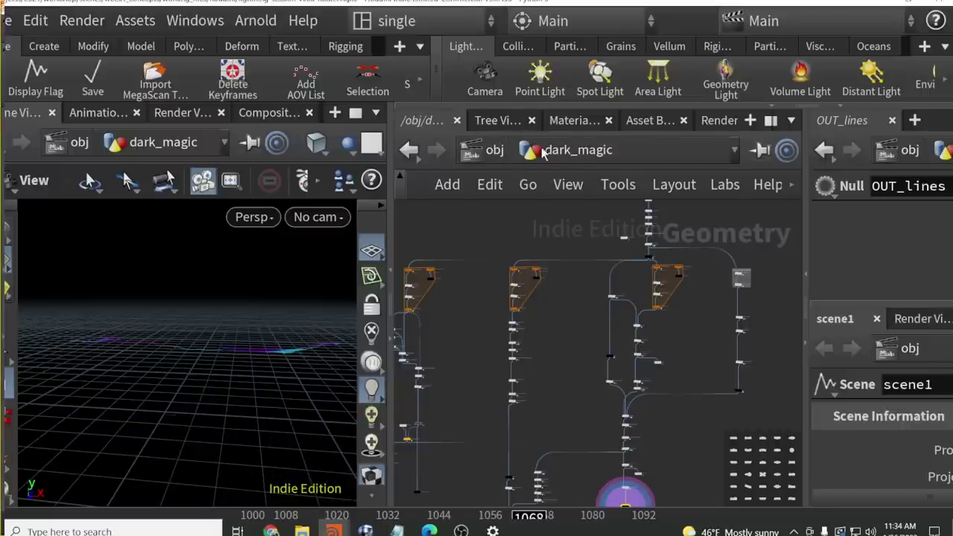
middle_drag(578, 248, 568, 251)
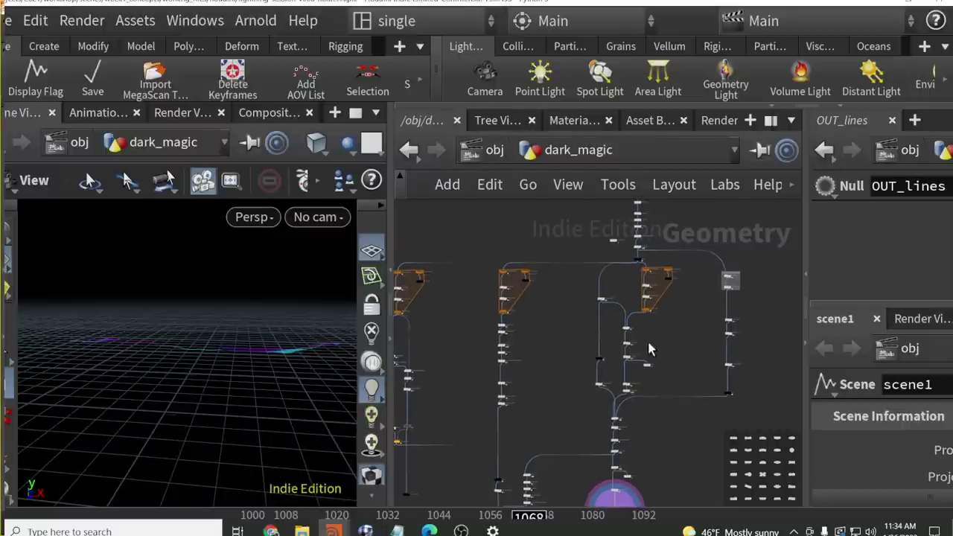
middle_drag(704, 347, 705, 326)
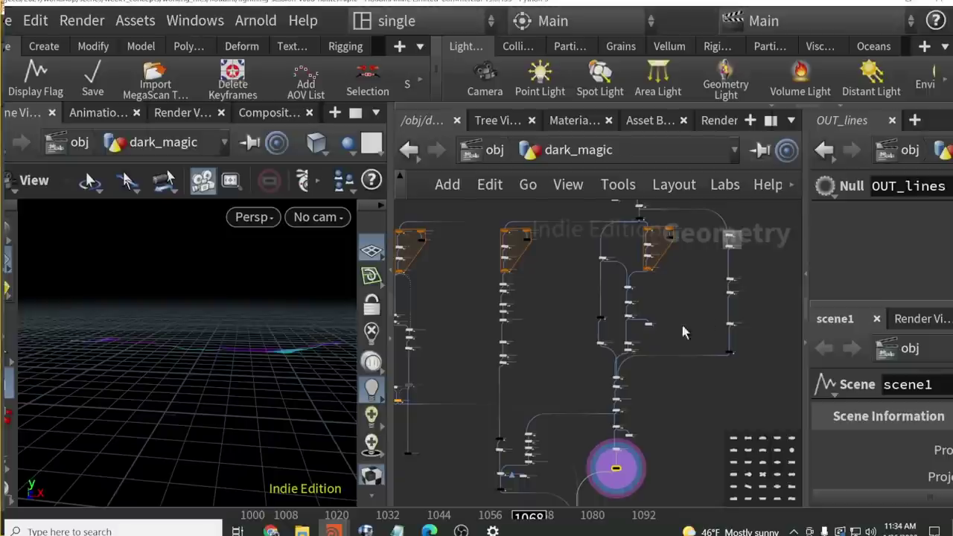
Look through the renCam_wide camera in the viewport and pan the node network.
click(318, 217)
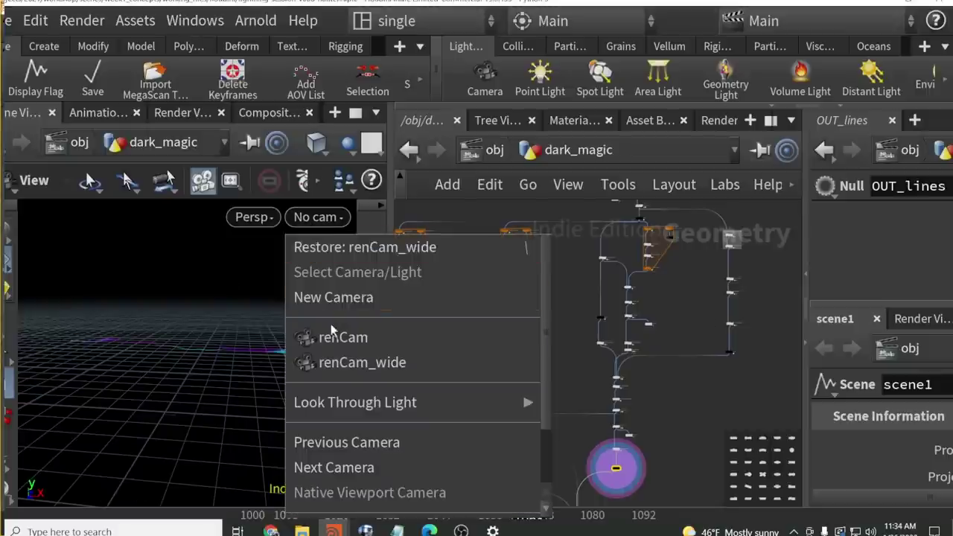
click(342, 362)
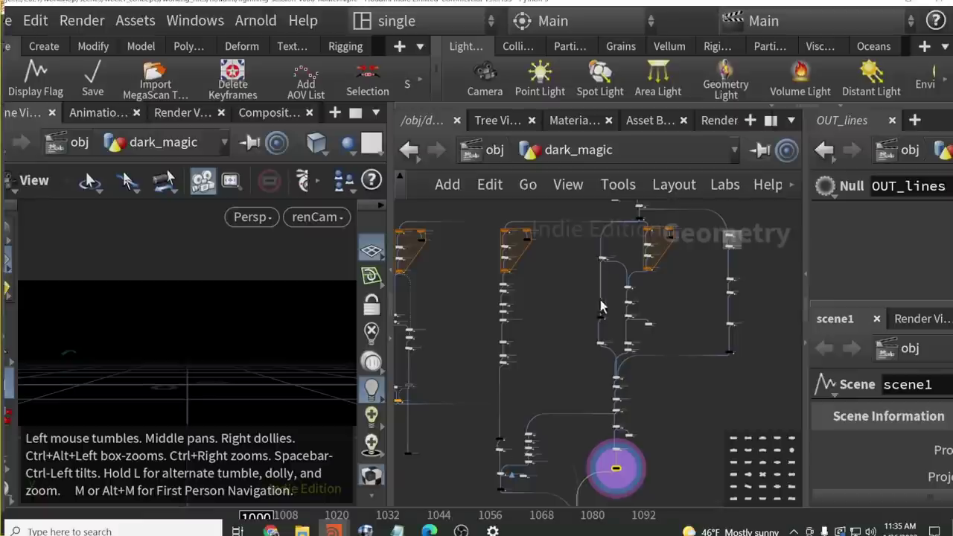
mouse_move(639, 216)
middle_drag(421, 472, 447, 428)
Reposition the Houdini window, Layout All the nodes, then minimize Houdini.
drag(507, 5, 524, 30)
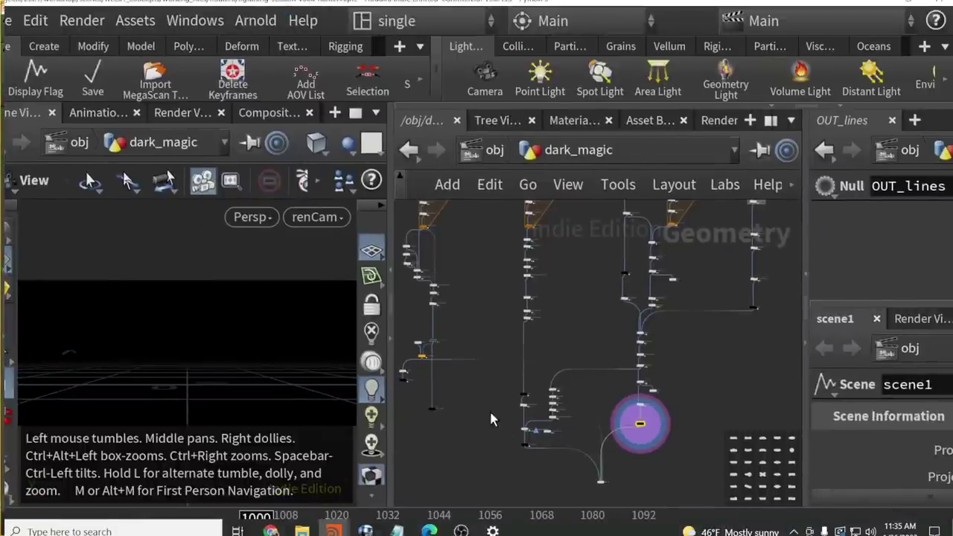
key(l)
mouse_move(601, 316)
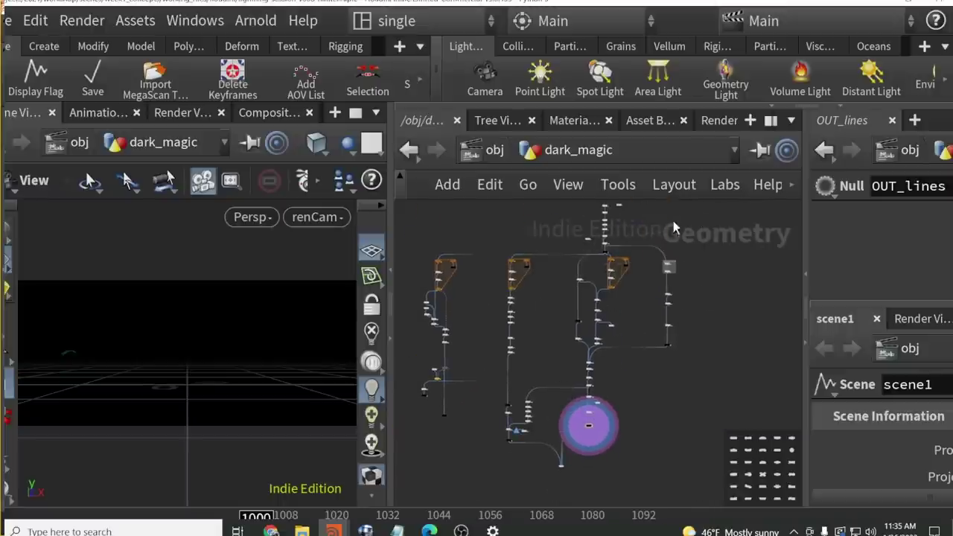
scroll(551, 350, up, 3)
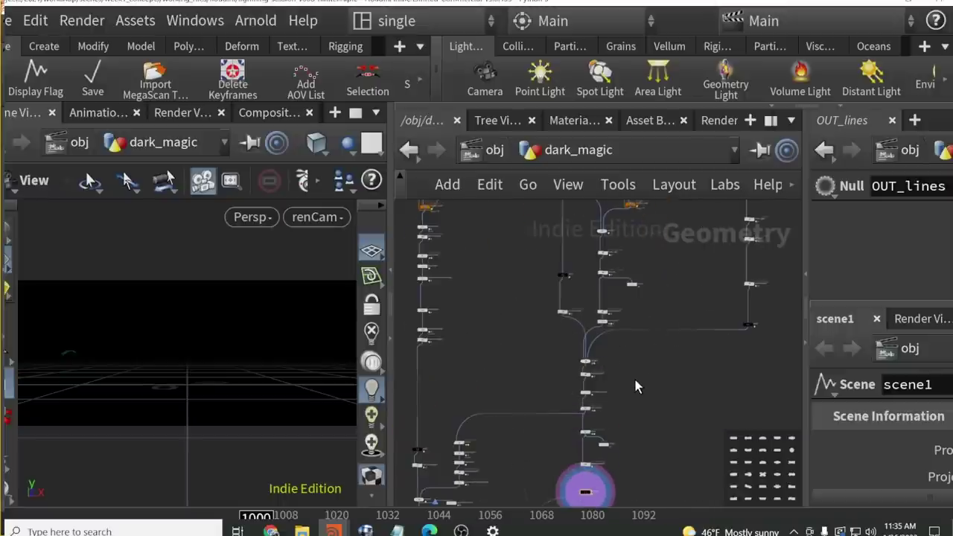
click(876, 4)
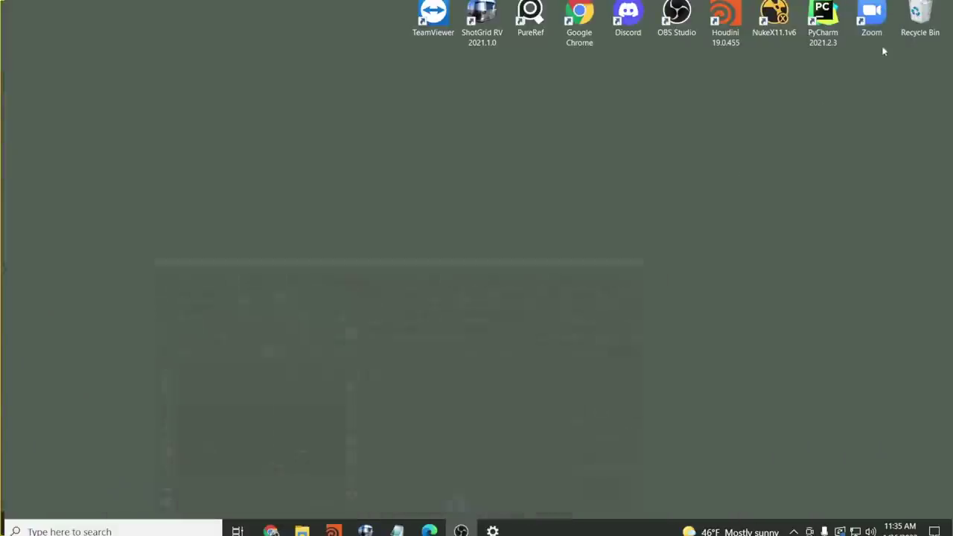
Review the three-bolt contact sheet in RV, then bring Houdini back to the front.
click(365, 531)
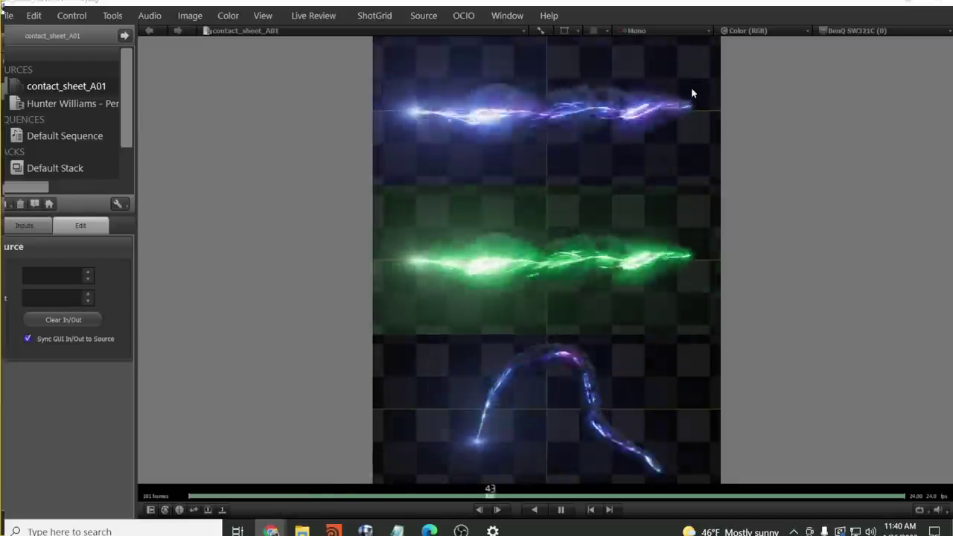
key(super+d)
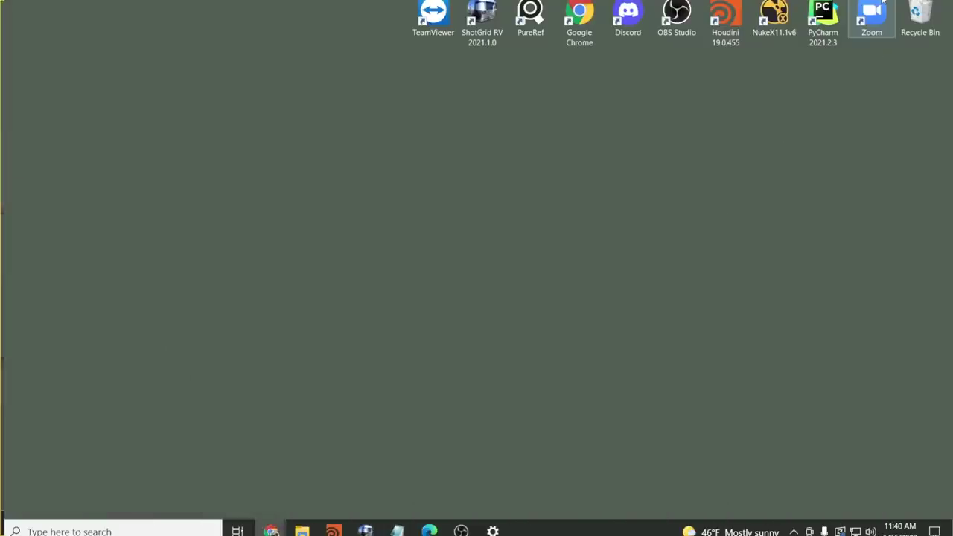
click(364, 499)
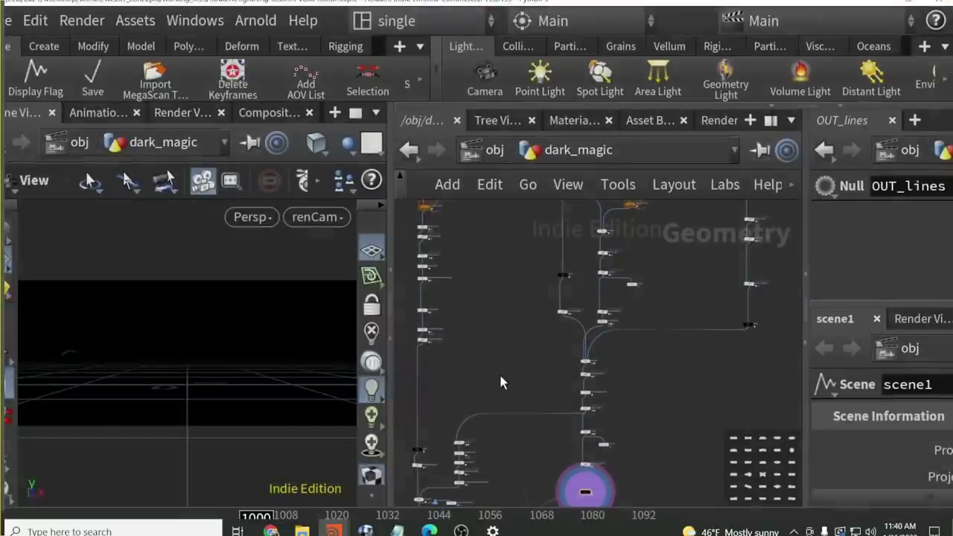
Inspect add_noise, curve1 and orientalongcurve1 in turn, ending on orientalongcurve1's parameters.
middle_drag(516, 315, 510, 316)
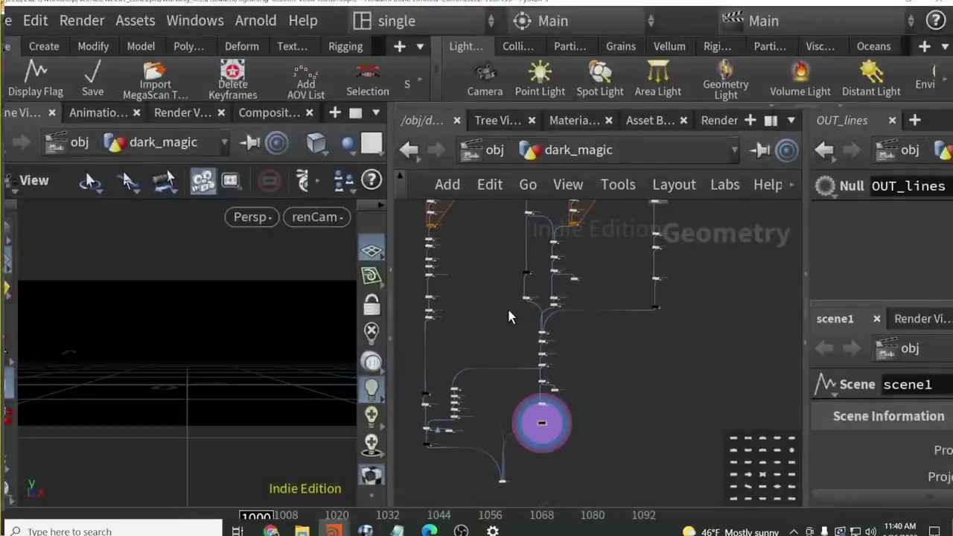
scroll(510, 316, up, 3)
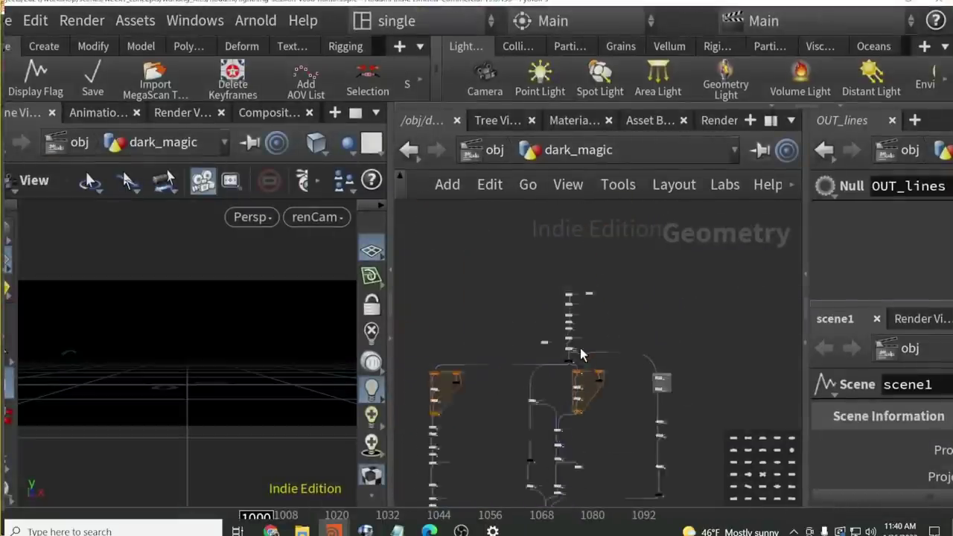
scroll(580, 365, up, 2)
click(555, 342)
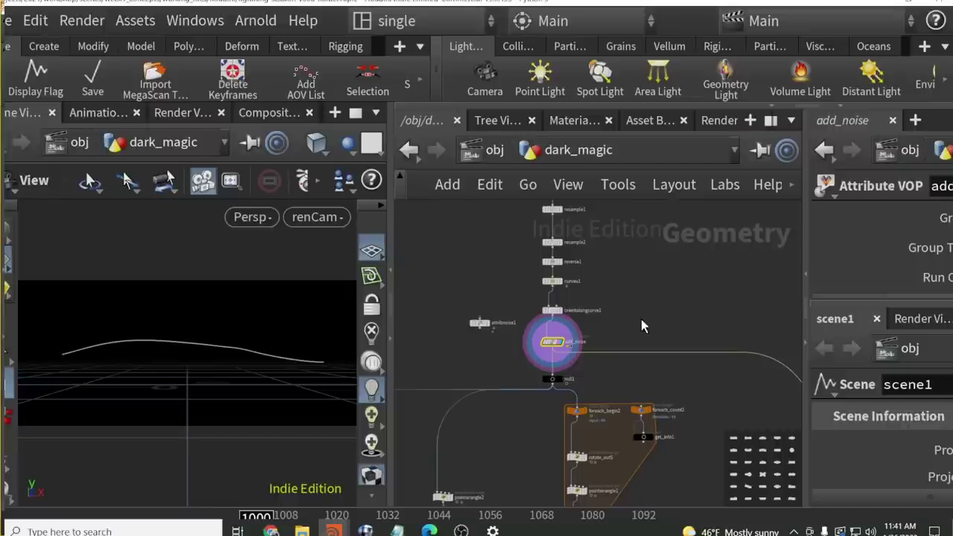
scroll(608, 315, up, 2)
scroll(630, 320, up, 3)
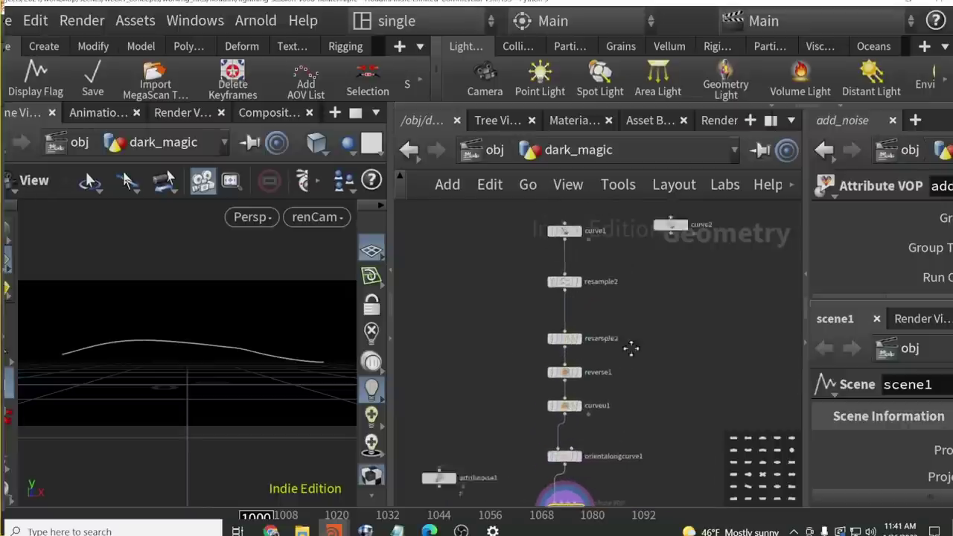
click(565, 222)
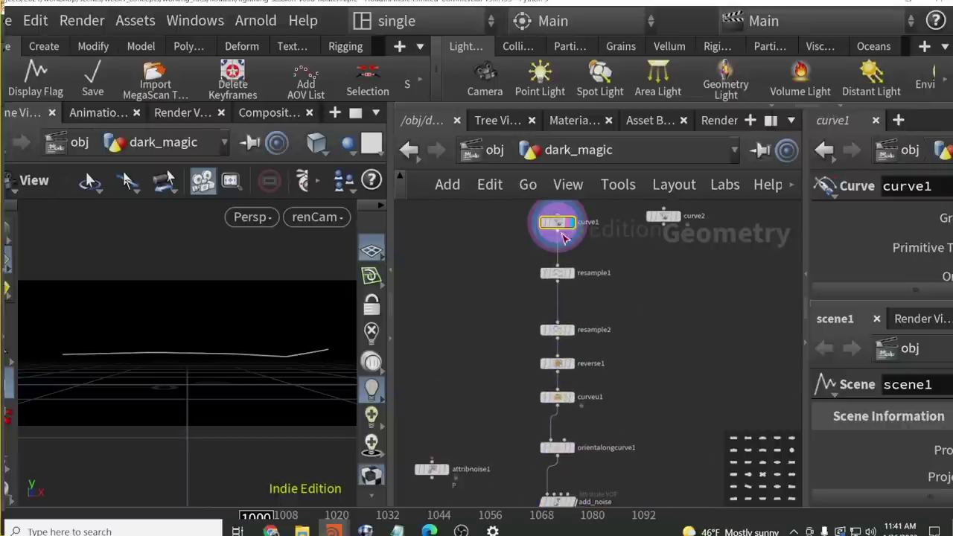
middle_drag(708, 382, 706, 319)
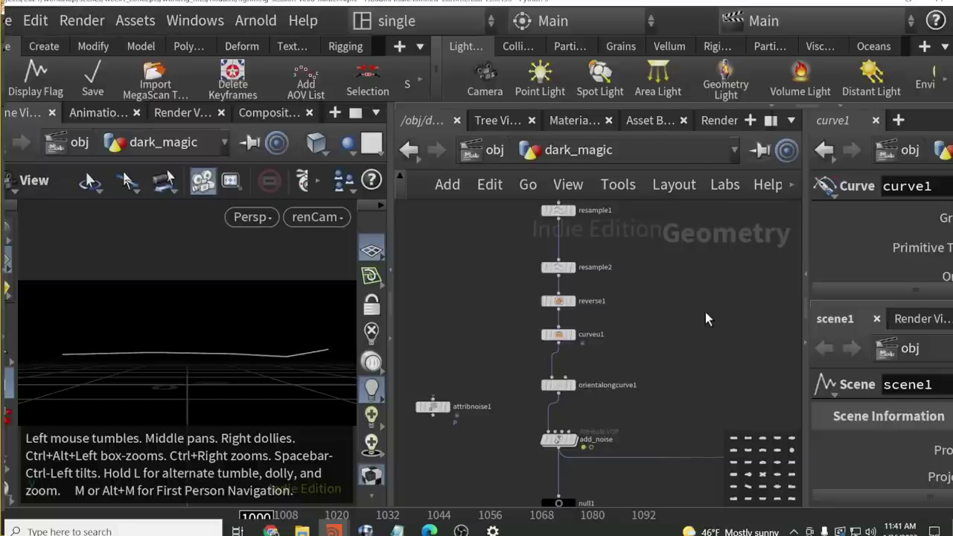
scroll(676, 332, down, 5)
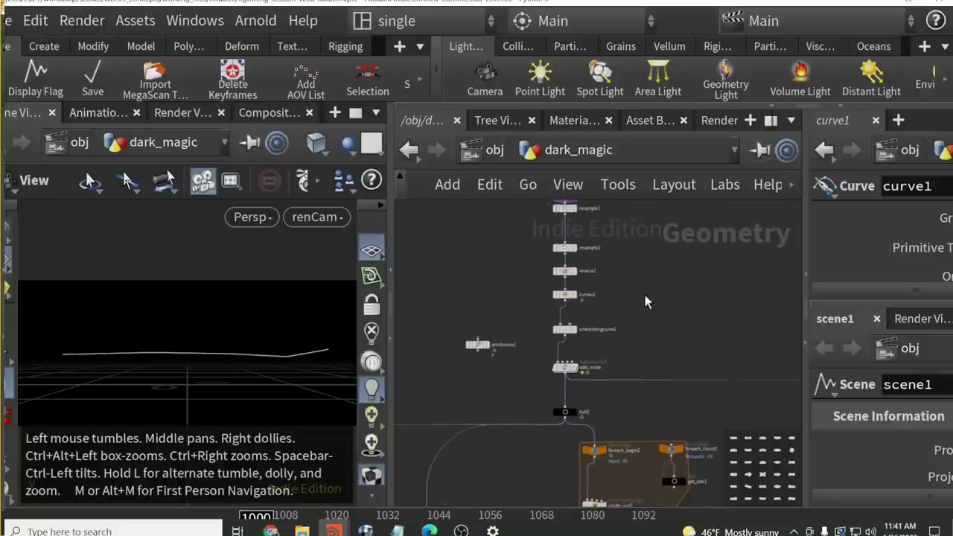
click(565, 329)
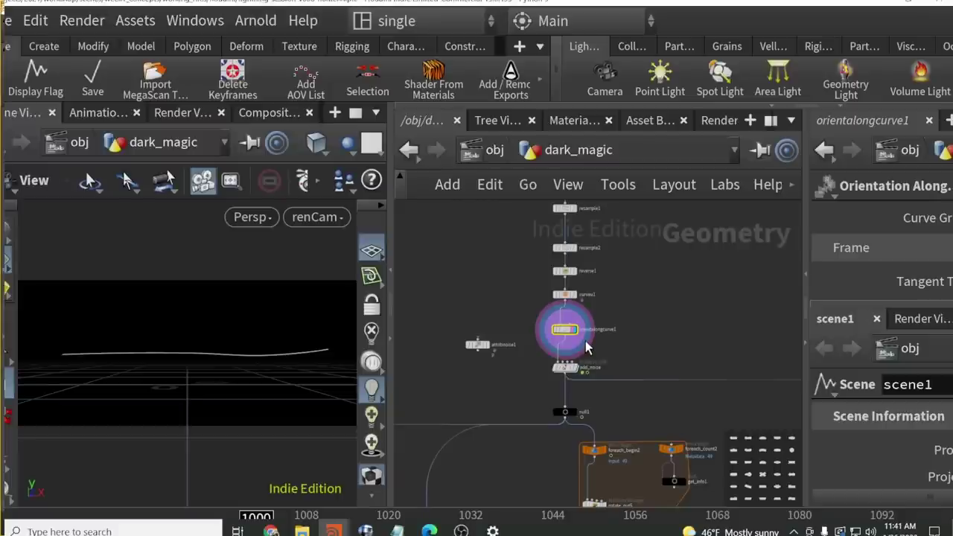
scroll(614, 341, down, 2)
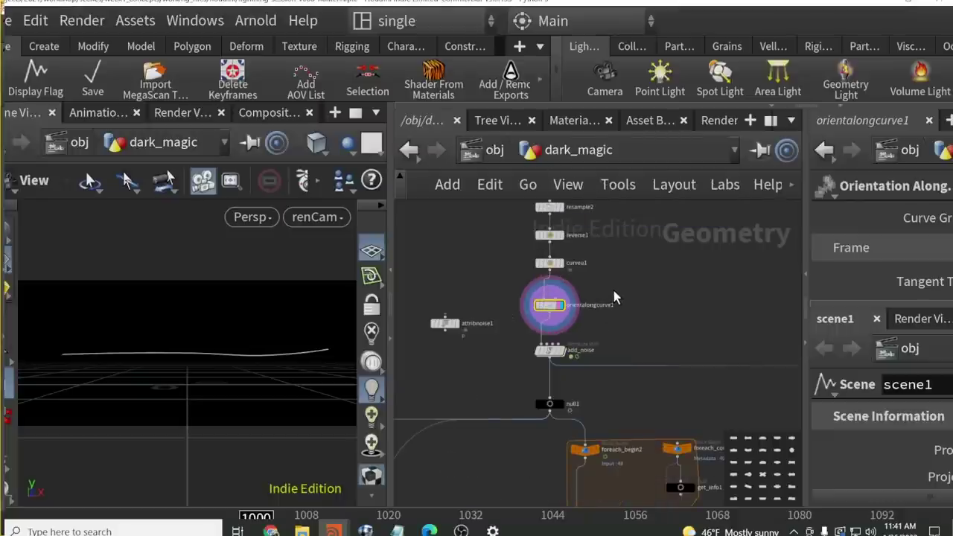
Add a Measure node, measure1, beside curve1 using the Tab search for "measure".
key(Tab)
text(measure)
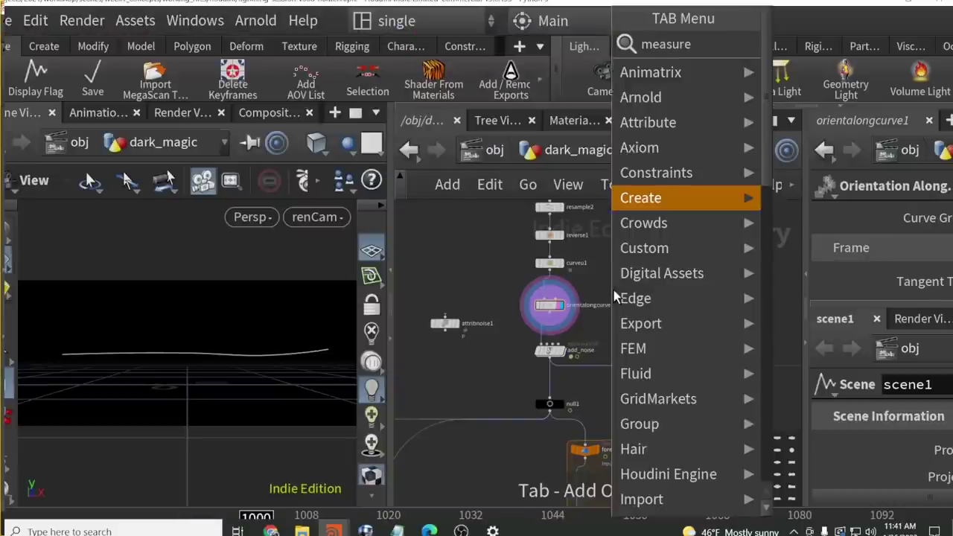
key(Return)
click(639, 276)
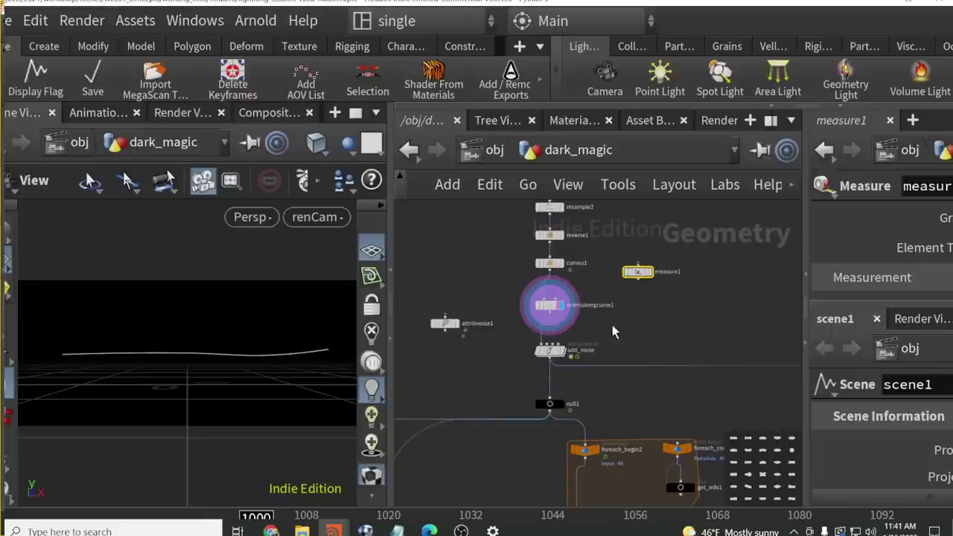
Inspect the add_noise node's VEX network, including the vector_align1 node's parameters.
scroll(550, 343, up, 2)
click(542, 338)
scroll(529, 356, up, 3)
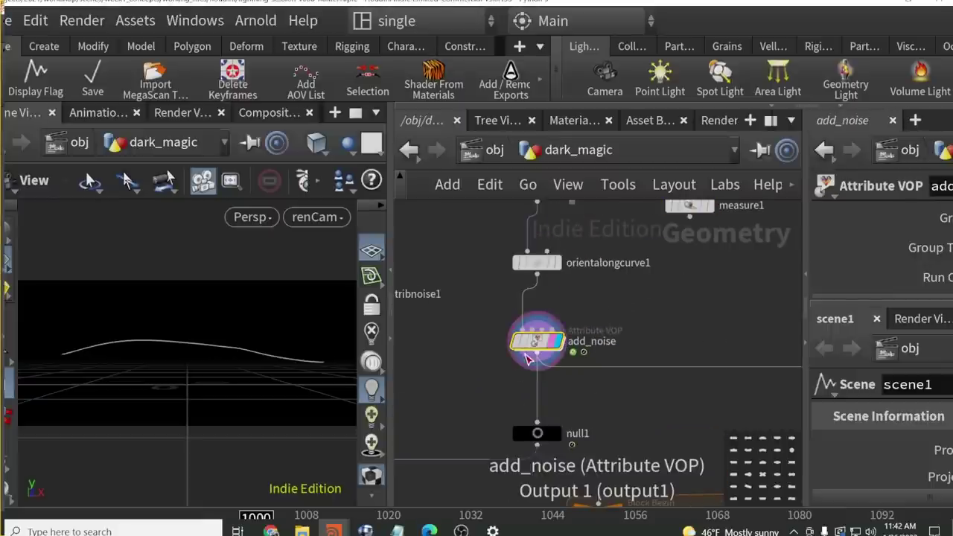
mouse_move(552, 344)
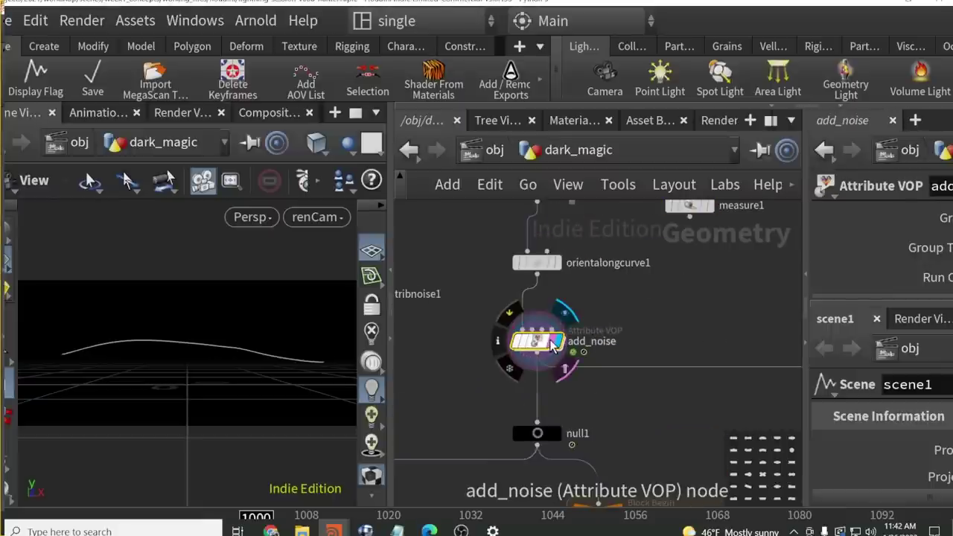
double_click(538, 343)
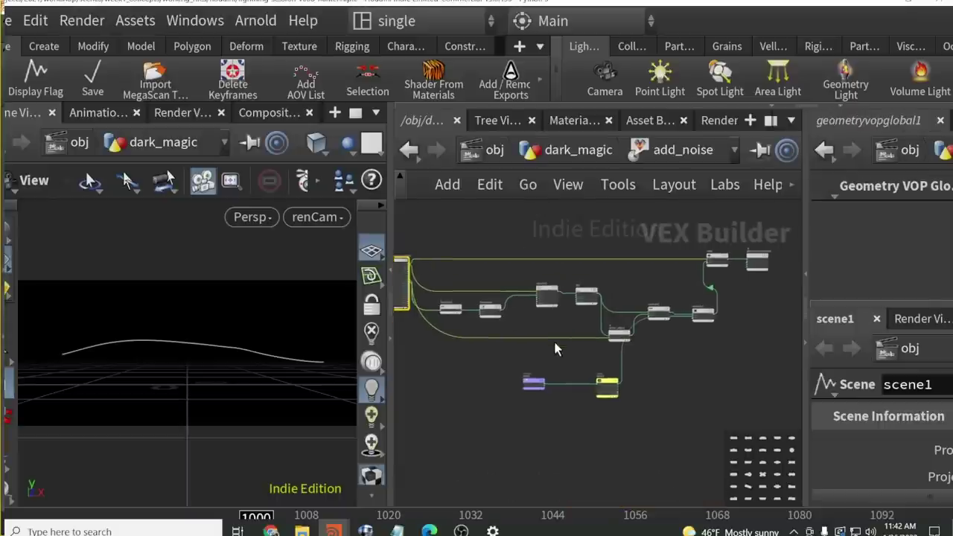
scroll(588, 313, up, 3)
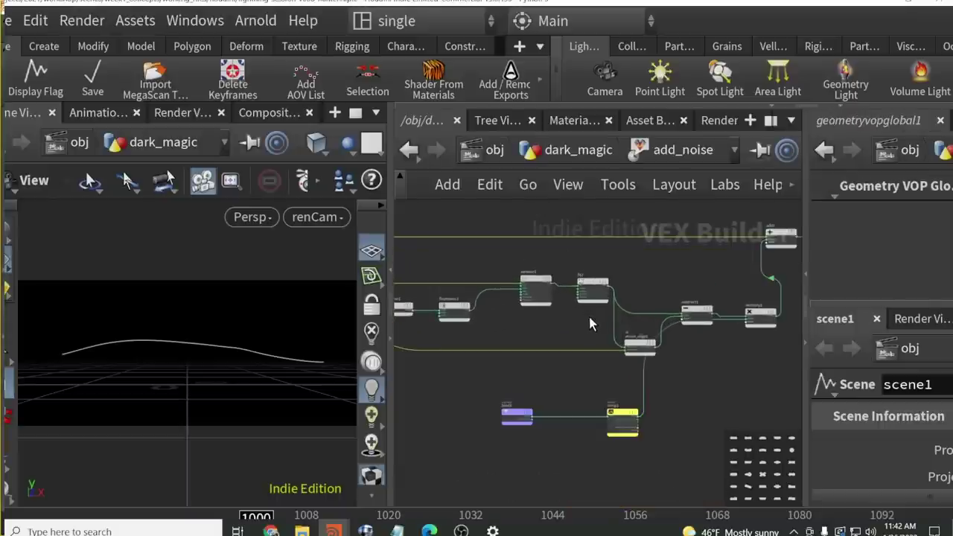
click(602, 349)
scroll(602, 349, up, 3)
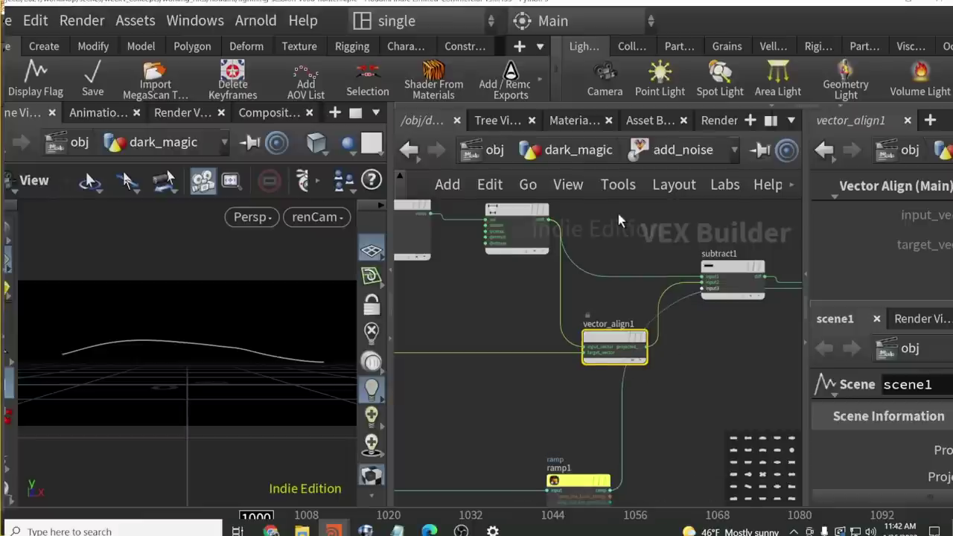
scroll(679, 286, down, 3)
Set the display flag on foreach_end2 to view its looped curves.
middle_drag(644, 330, 633, 127)
scroll(563, 417, up, 1)
drag(564, 417, 566, 406)
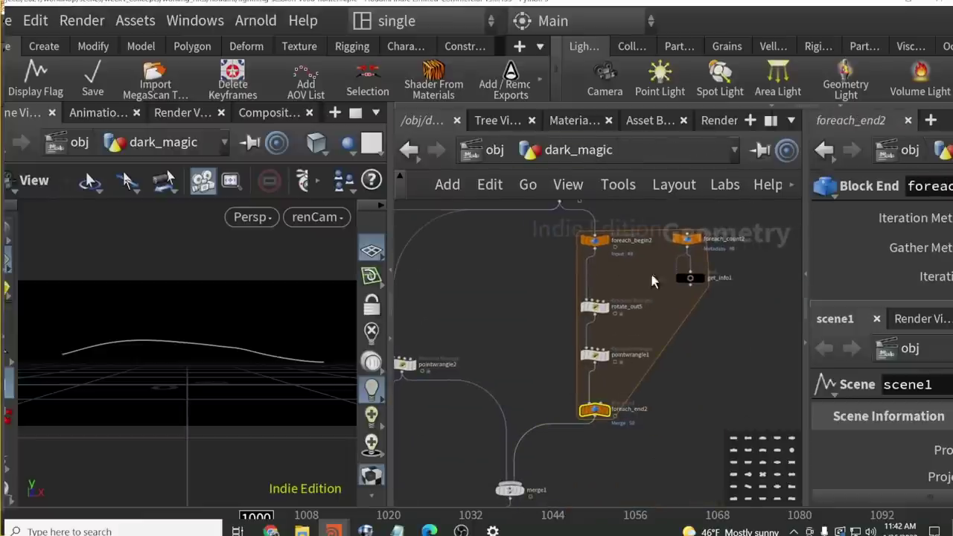
drag(700, 401, 549, 447)
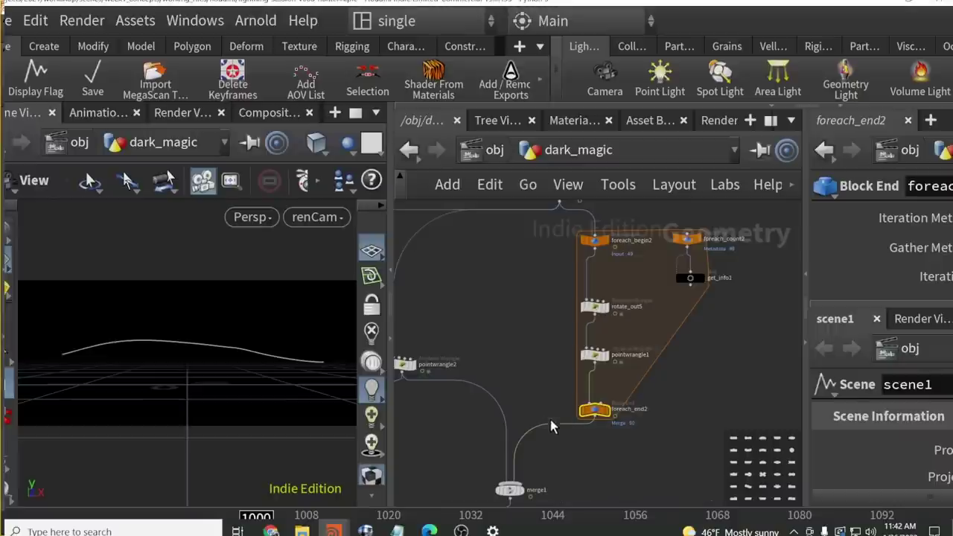
key(r)
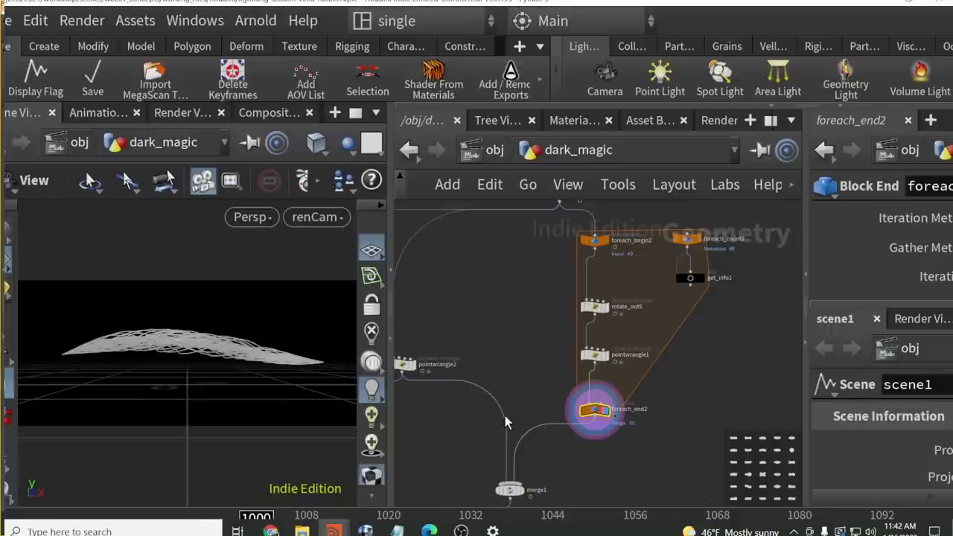
Display merge1's output and bring the make_age node below it into view.
middle_drag(550, 383, 548, 329)
scroll(548, 327, down, 2)
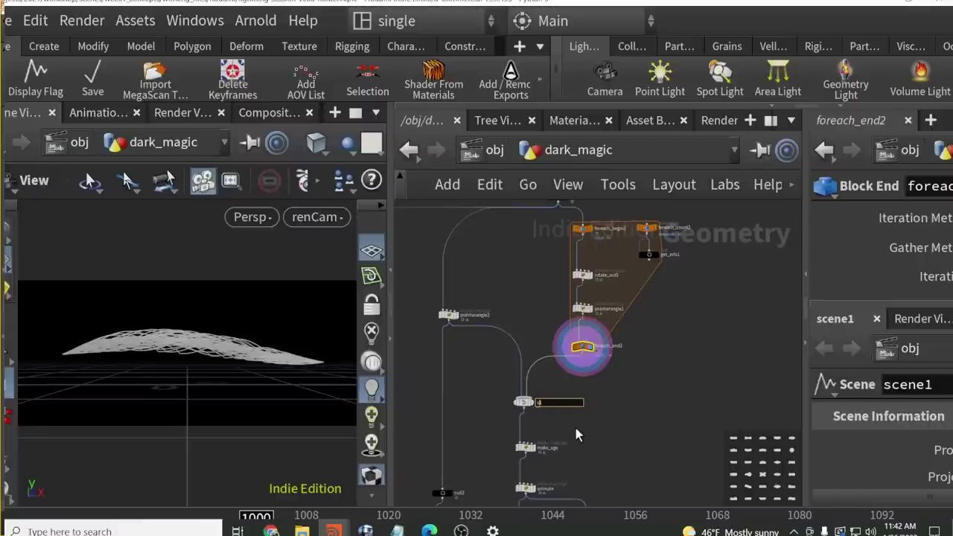
click(524, 402)
key(r)
scroll(577, 417, down, 3)
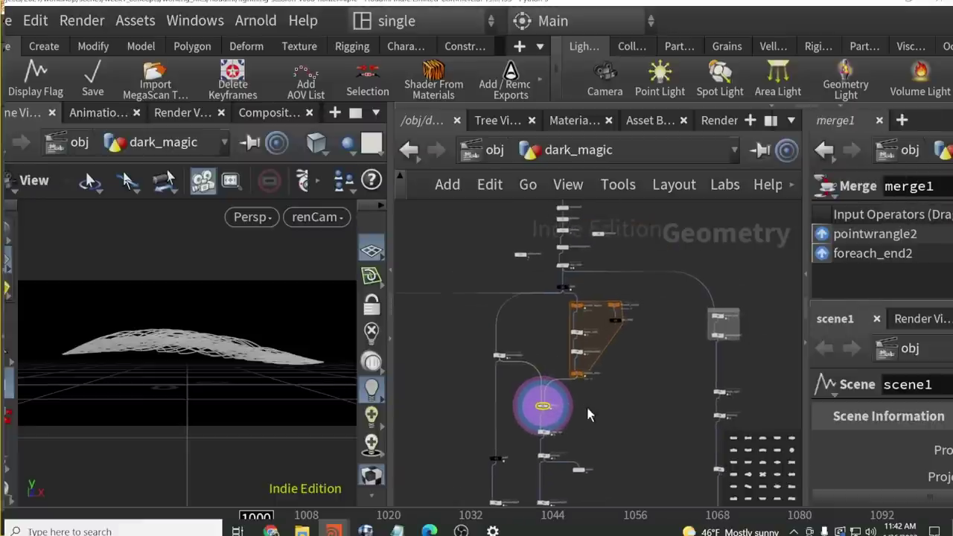
scroll(584, 417, up, 2)
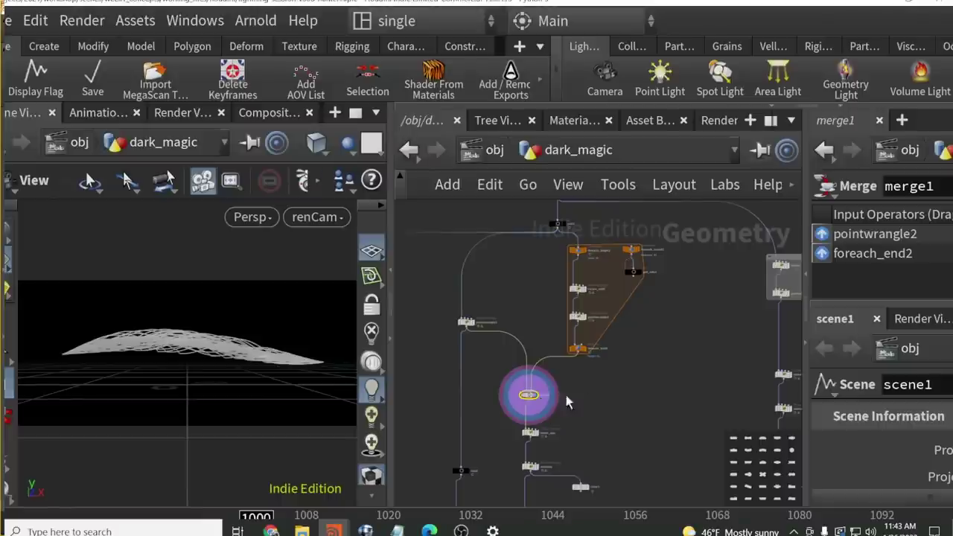
middle_drag(580, 435, 577, 401)
Check make_age and animate, display color1's blue curves, and collapse the shelf toolbar.
click(523, 389)
scroll(539, 359, up, 3)
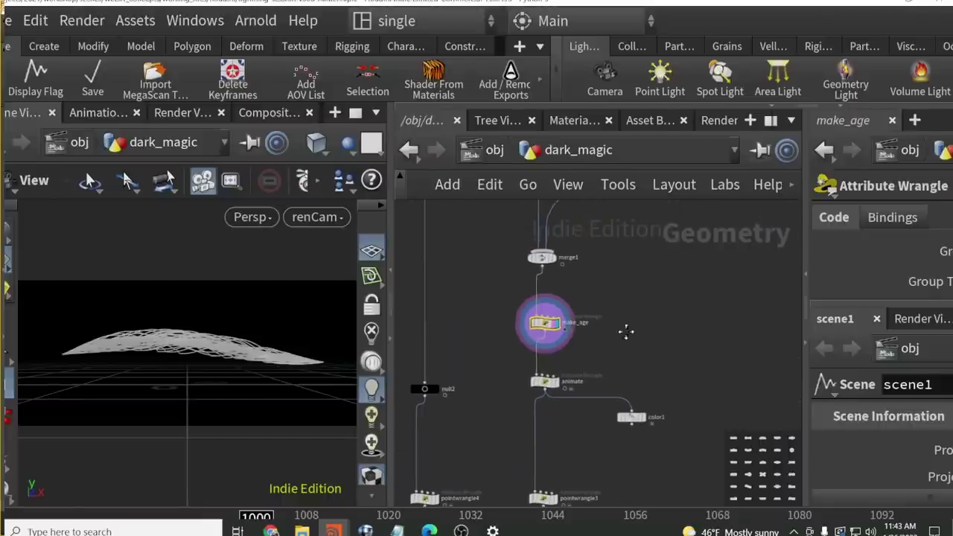
middle_drag(540, 359, 547, 335)
click(553, 353)
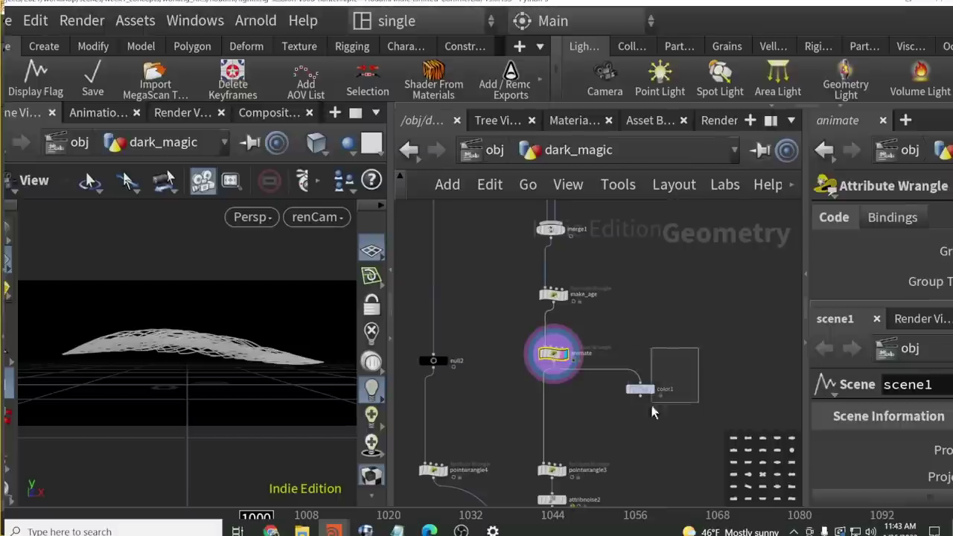
click(634, 389)
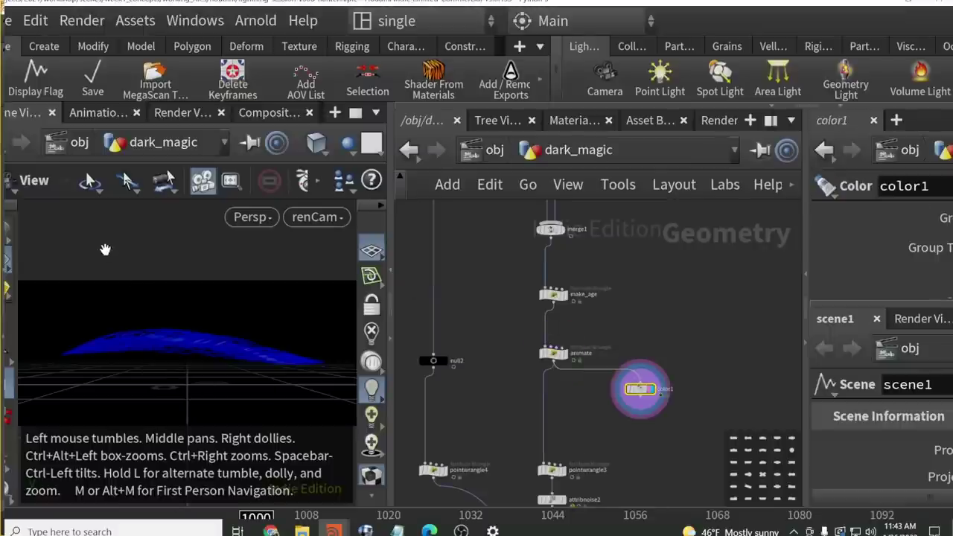
click(136, 105)
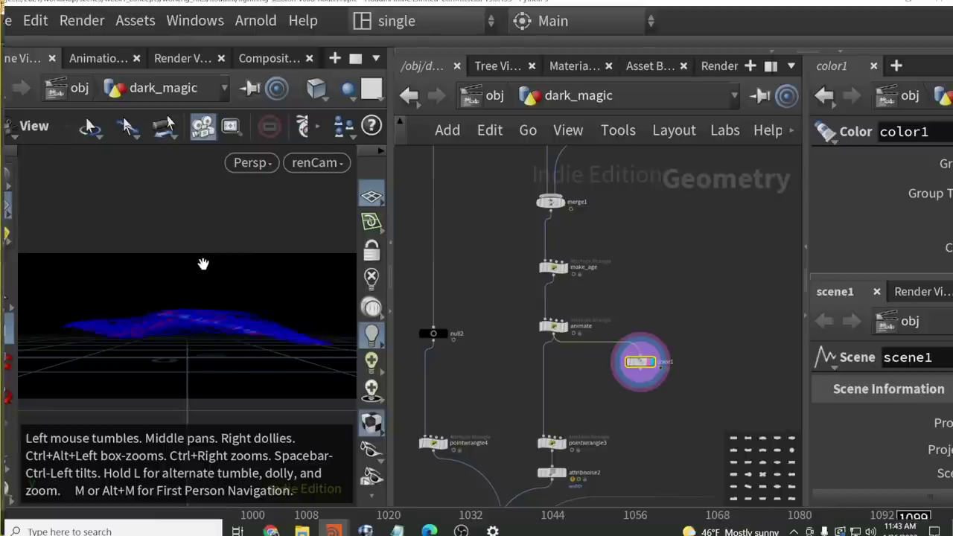
Display pointwrangle3's output and briefly check the viewport Display Options.
middle_drag(569, 419, 568, 369)
click(548, 393)
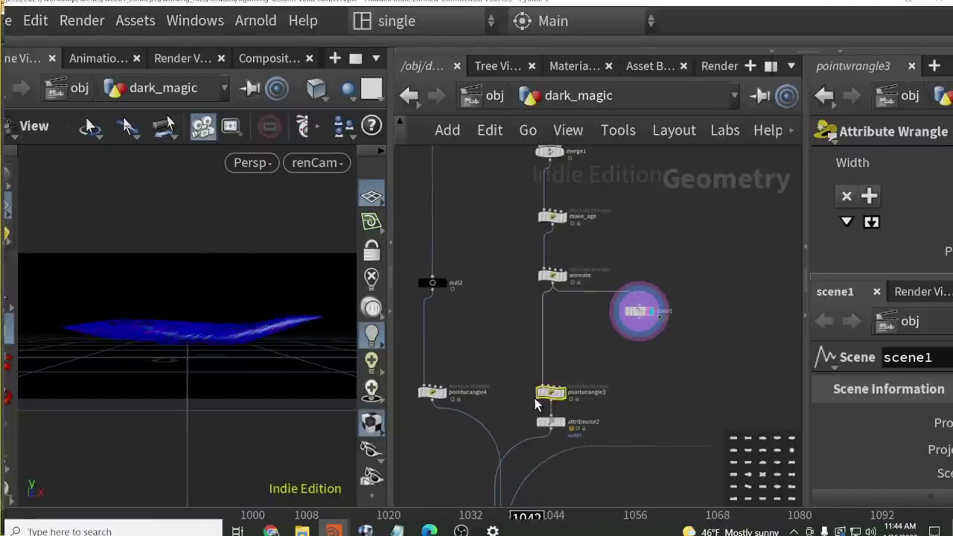
key(r)
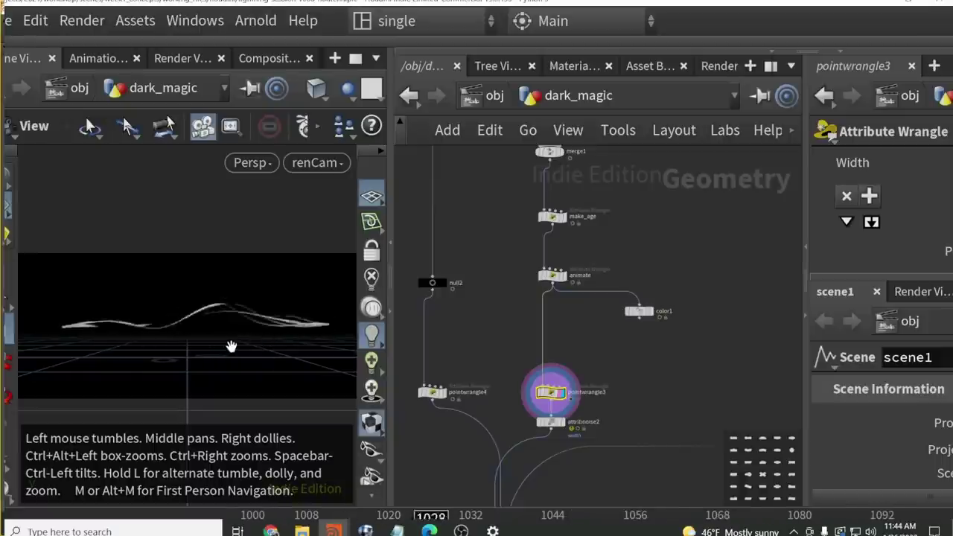
key(d)
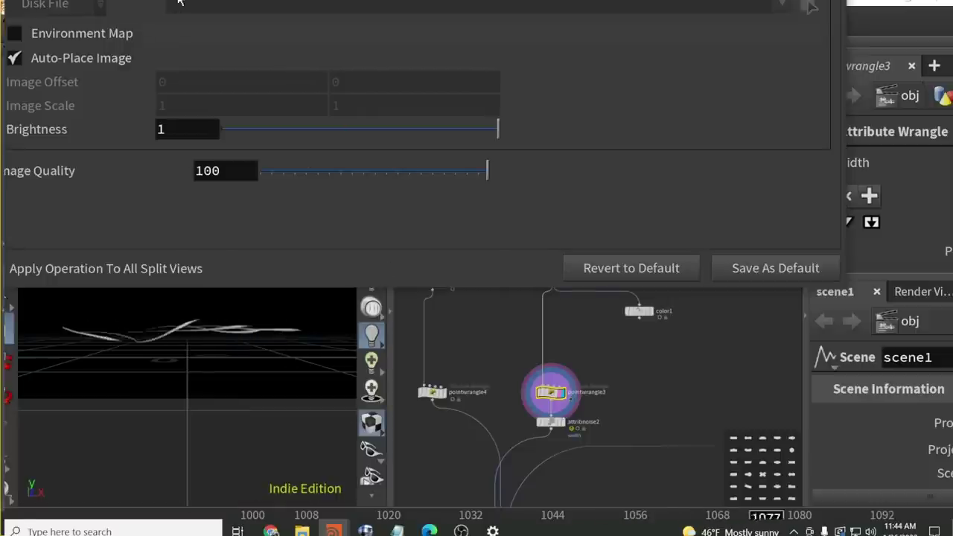
key(Escape)
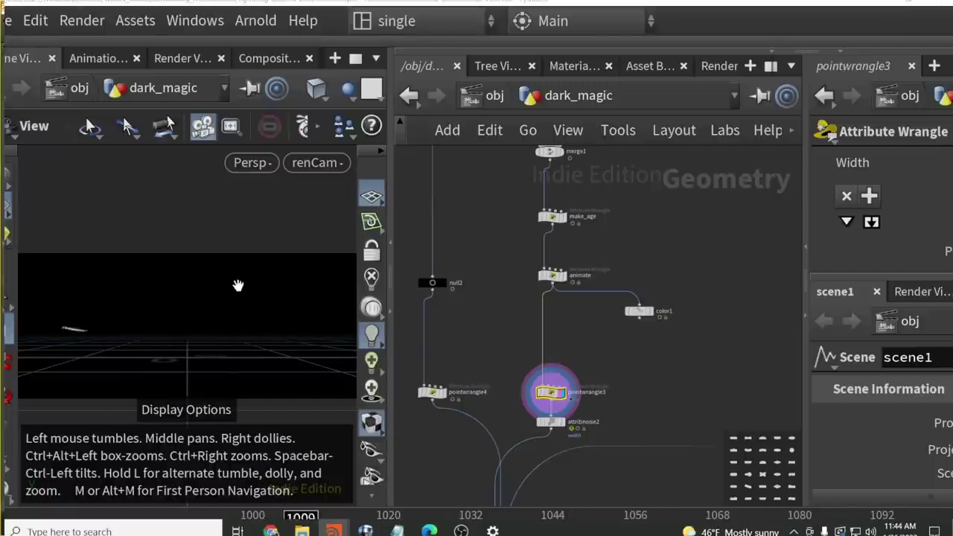
Frame the network from attribnoise2 and set the display flag on pointwrangle9.
middle_drag(673, 372, 614, 324)
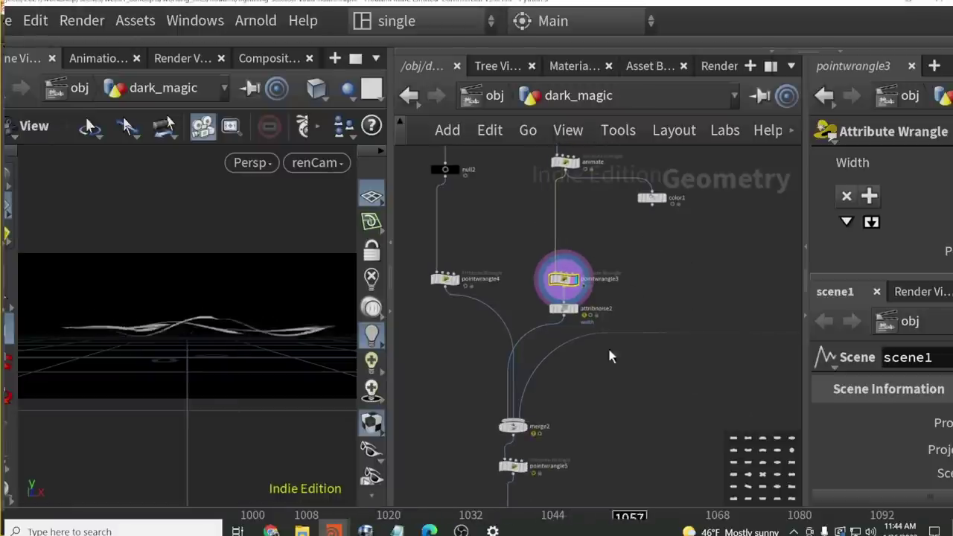
scroll(618, 325, down, 2)
click(575, 315)
key(h)
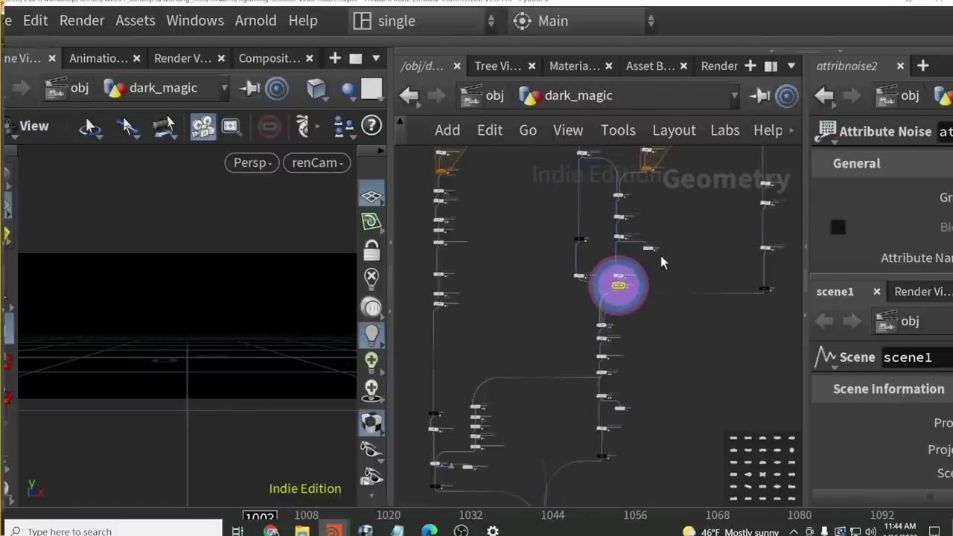
scroll(560, 390, up, 3)
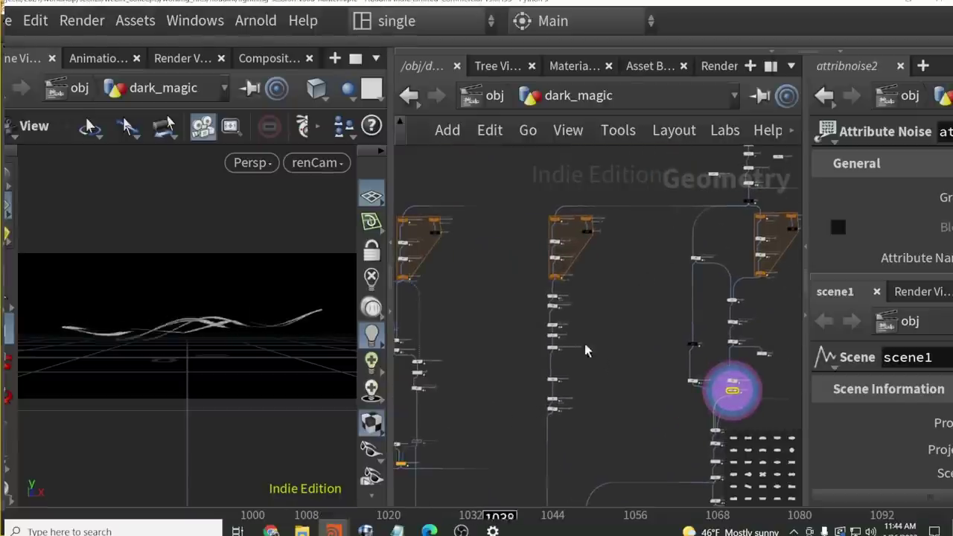
scroll(559, 315, up, 2)
click(551, 298)
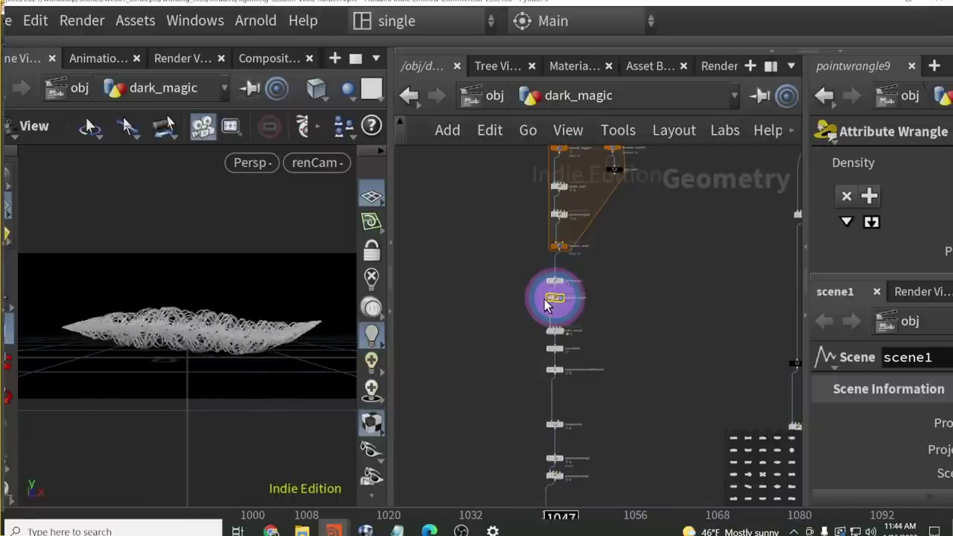
middle_drag(603, 332, 611, 290)
scroll(578, 336, up, 2)
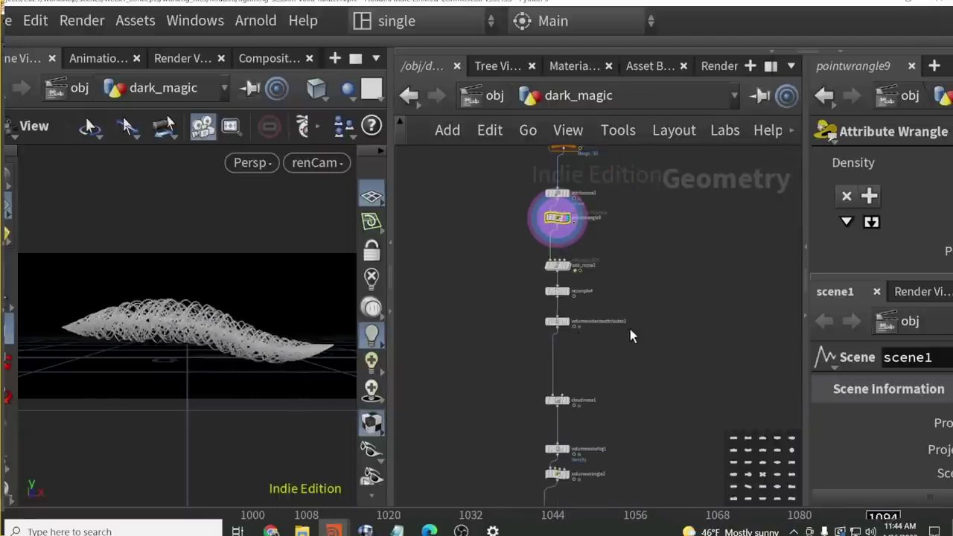
click(557, 322)
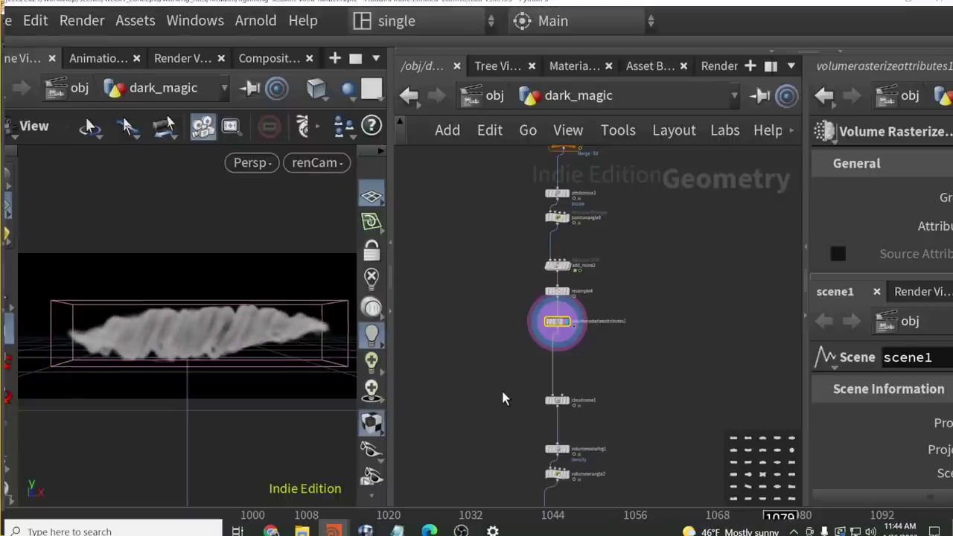
middle_drag(503, 399, 502, 373)
mouse_move(555, 378)
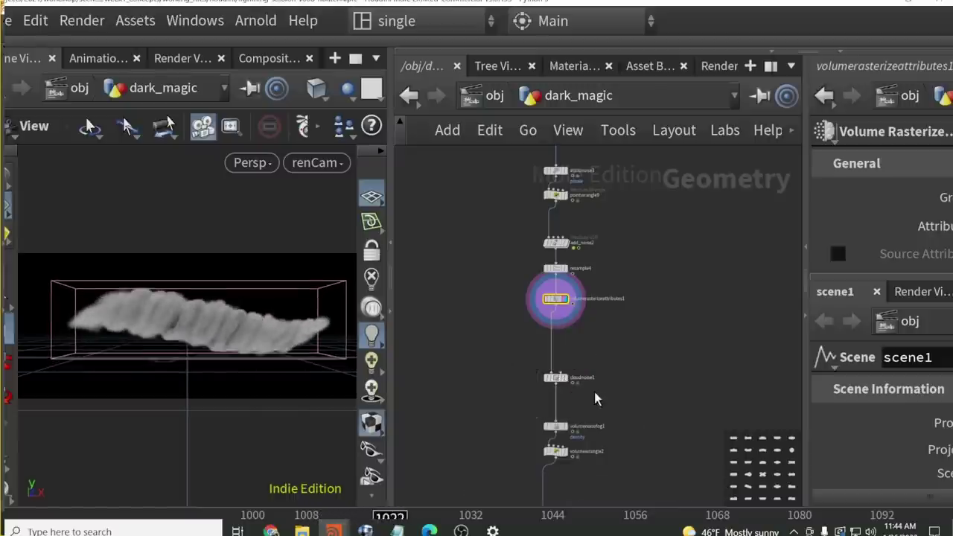
middle_drag(593, 394, 615, 332)
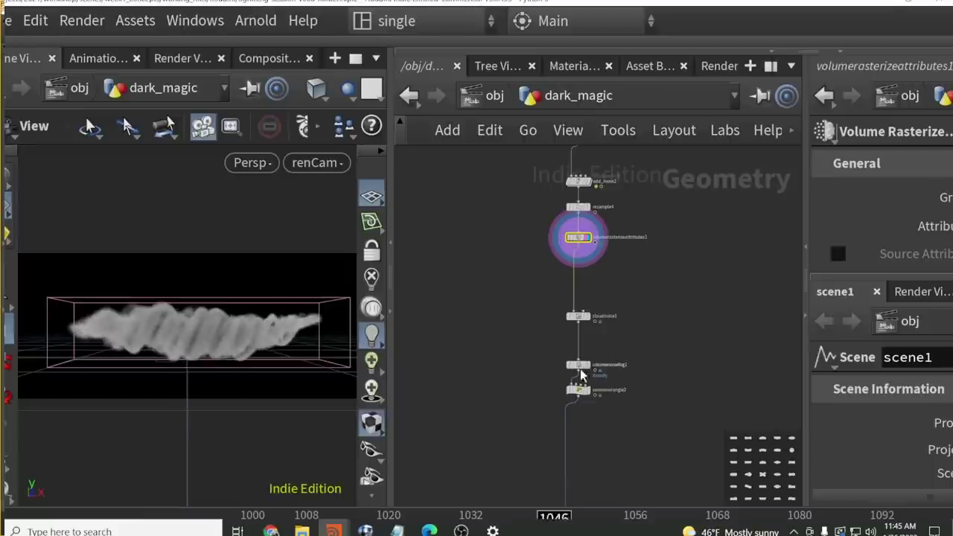
mouse_move(596, 373)
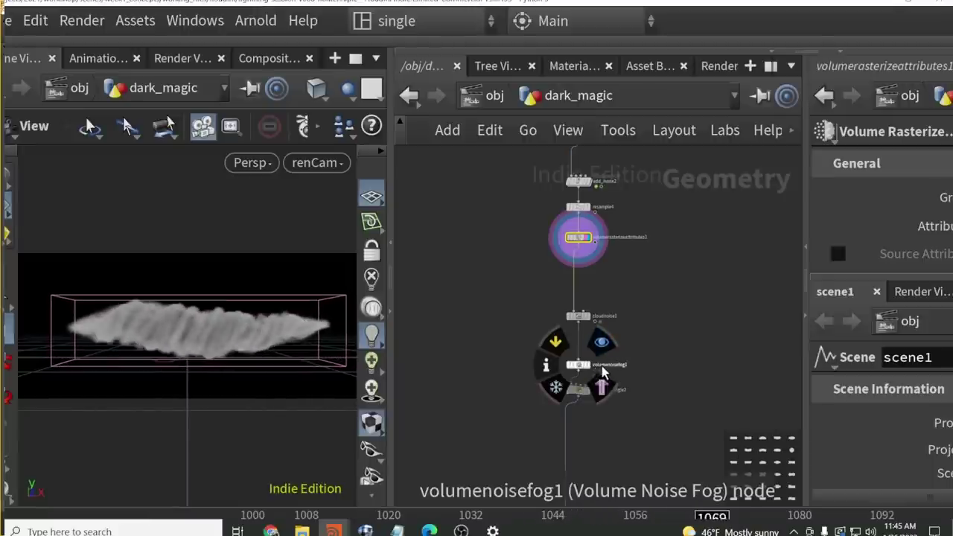
scroll(625, 370, down, 5)
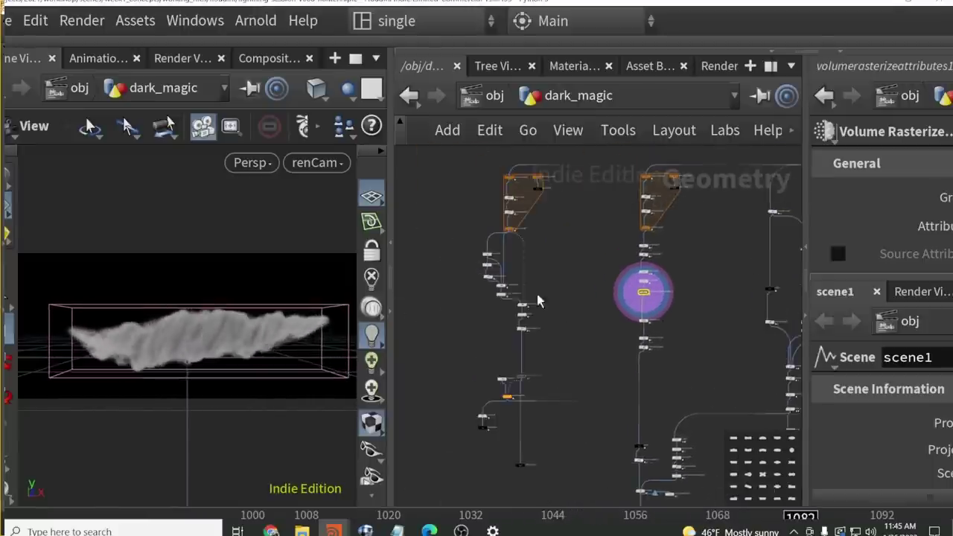
scroll(556, 338, up, 3)
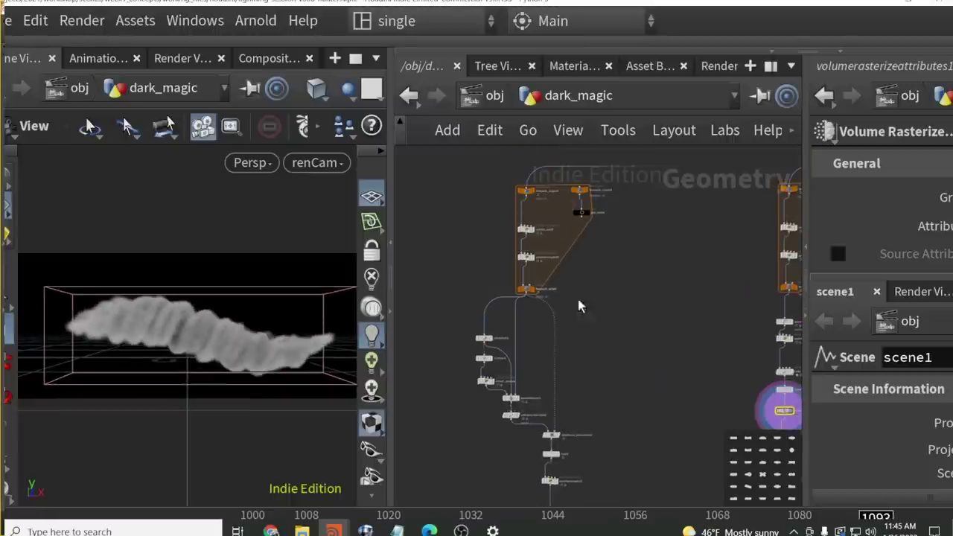
Display the foreach_end4 curves, then the randomized points from attribrandomize2.
click(532, 301)
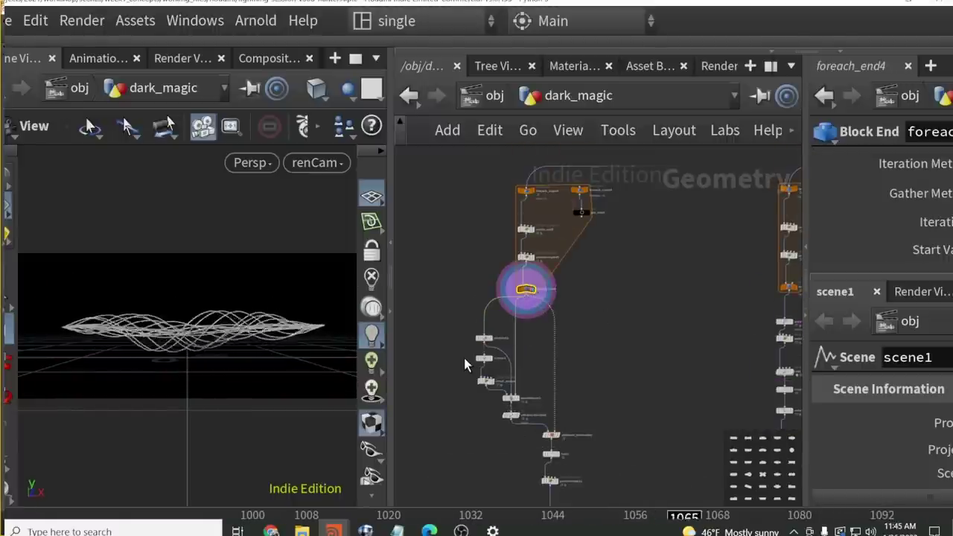
middle_drag(547, 355, 566, 317)
scroll(551, 360, up, 4)
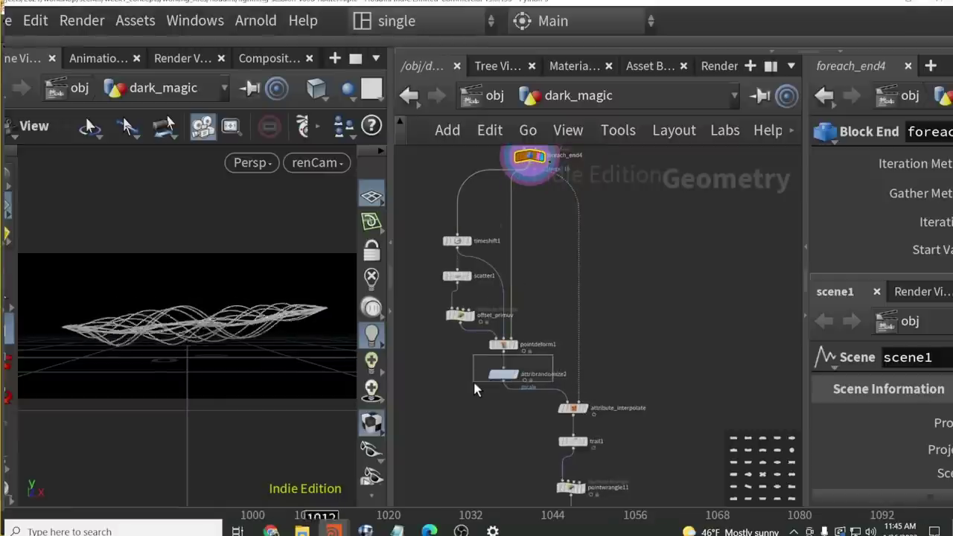
click(493, 375)
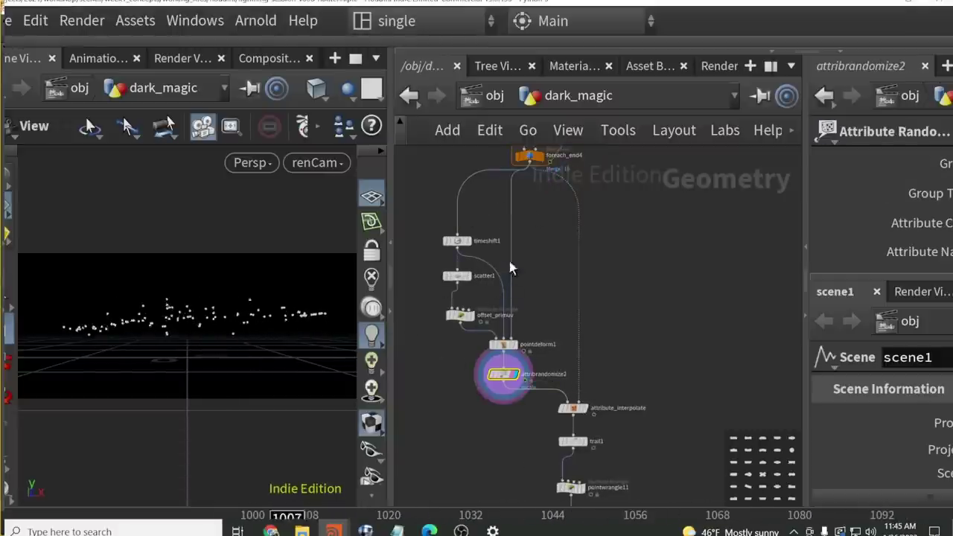
Inspect the trail1 and attribute_interpolate node settings.
middle_drag(615, 351, 615, 293)
drag(568, 341, 559, 362)
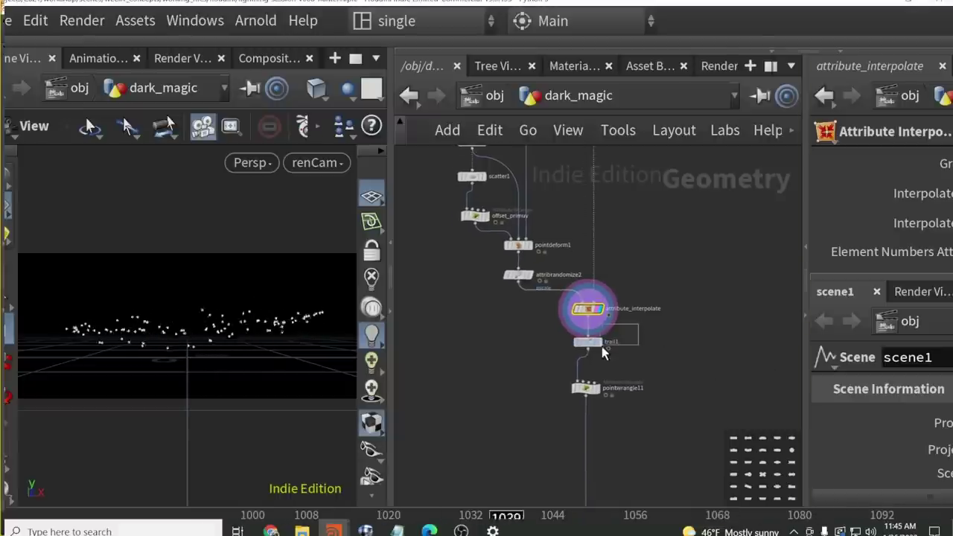
click(587, 343)
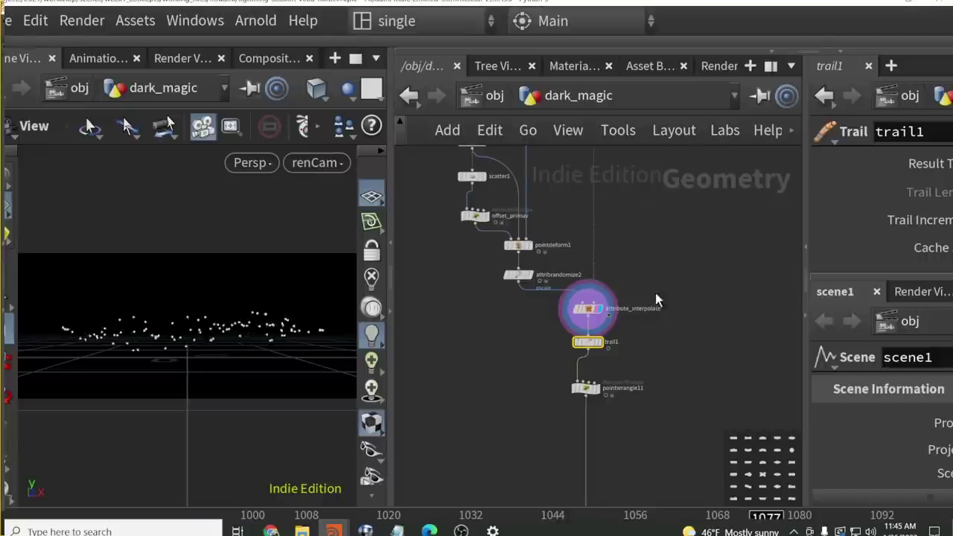
click(588, 309)
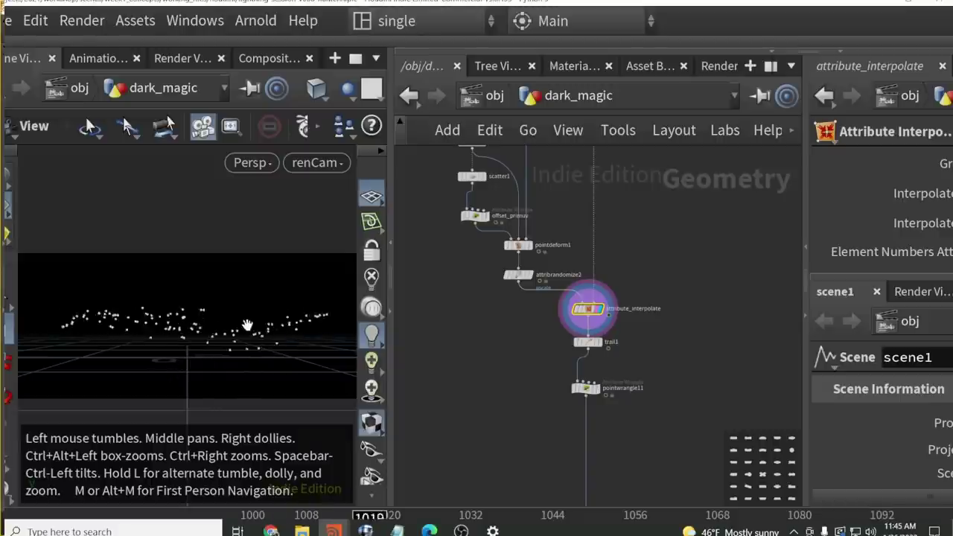
Display pointwrangle11's sparse scattered points in the viewport.
drag(659, 367, 618, 390)
drag(640, 440, 540, 399)
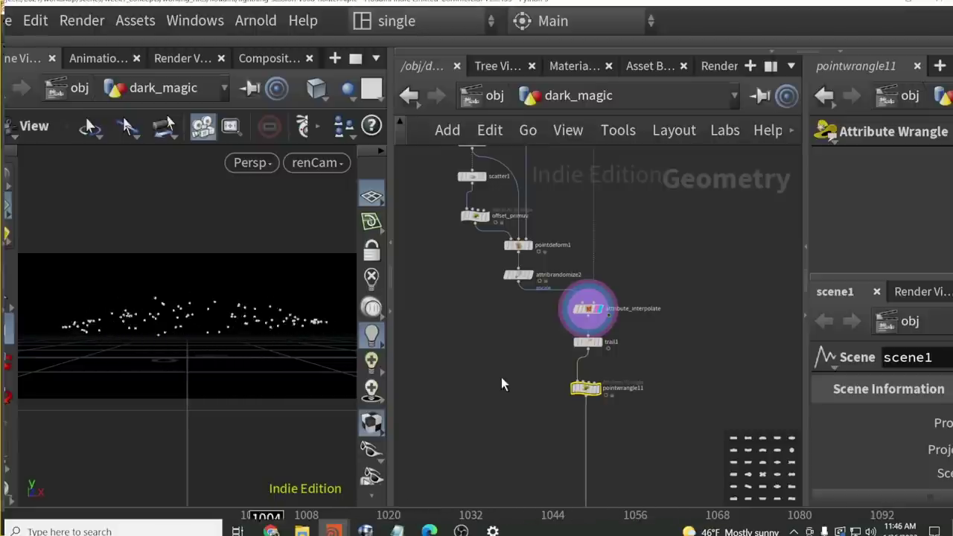
drag(717, 383, 582, 427)
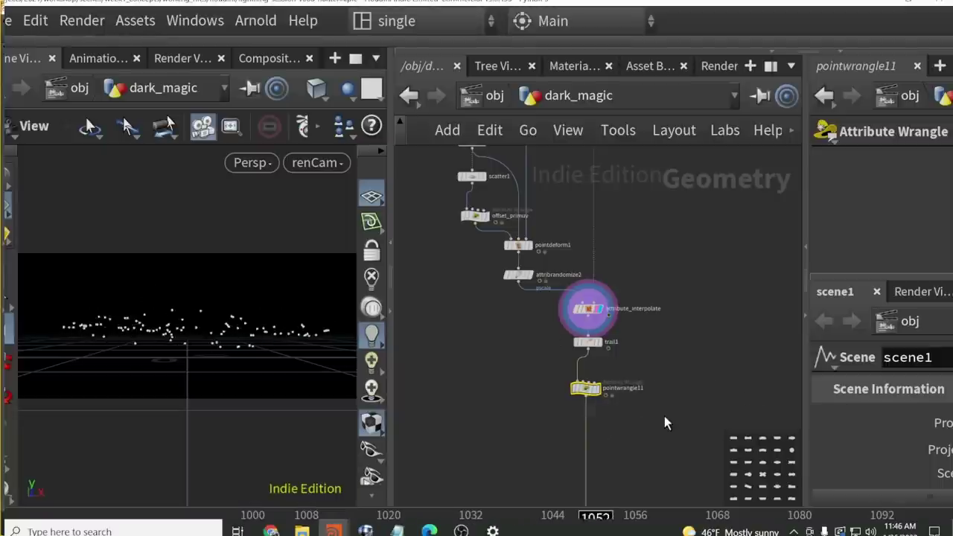
key(r)
middle_drag(687, 442, 630, 329)
scroll(653, 407, down, 3)
scroll(614, 324, down, 2)
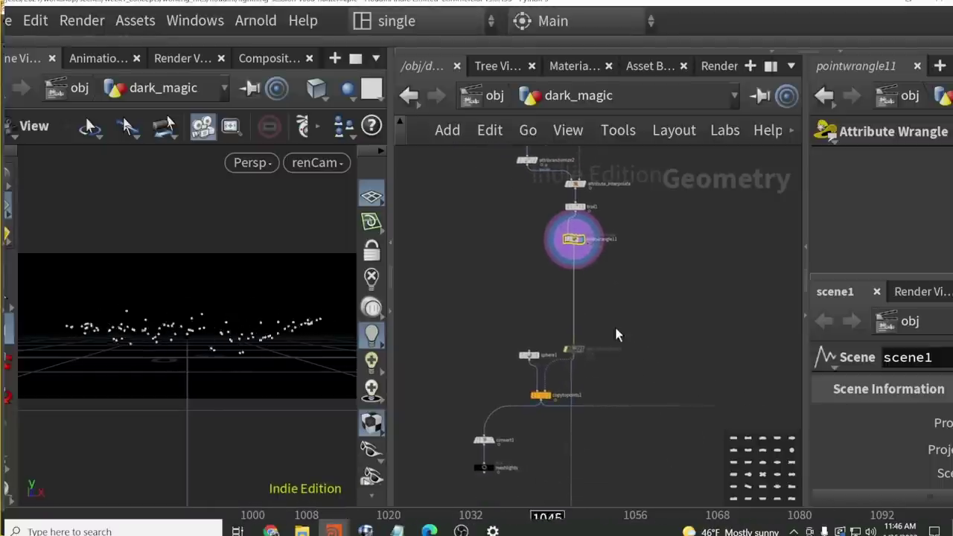
scroll(636, 336, down, 3)
scroll(613, 345, up, 3)
Revisit attribrandomize2 and survey the scatter, copytopoints, convert and OUT_points nodes.
middle_drag(612, 345, 633, 444)
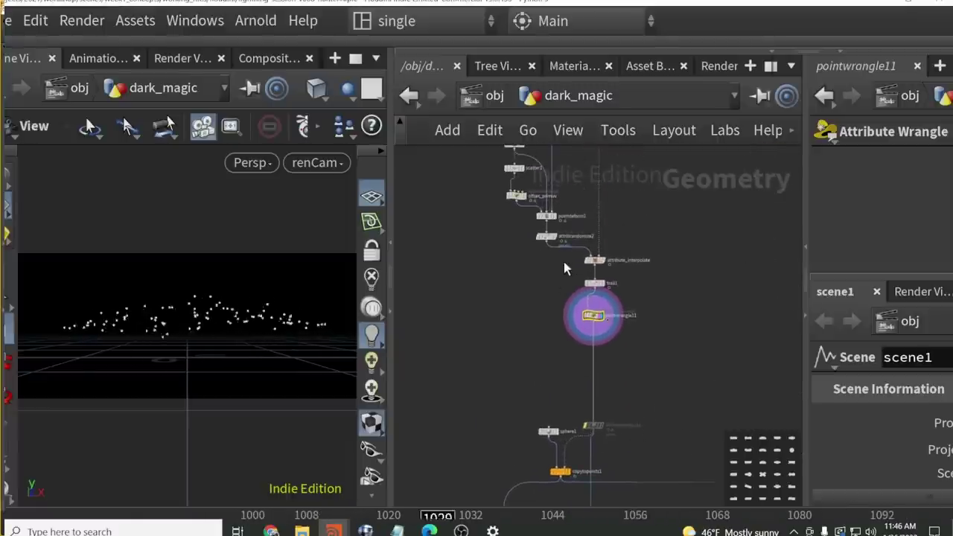
click(534, 232)
middle_drag(504, 456, 557, 341)
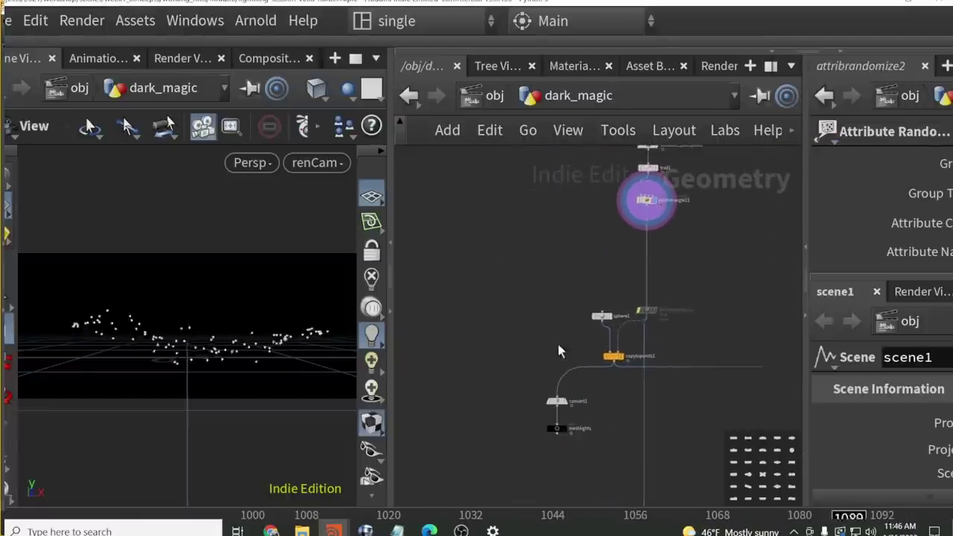
middle_drag(519, 157, 514, 263)
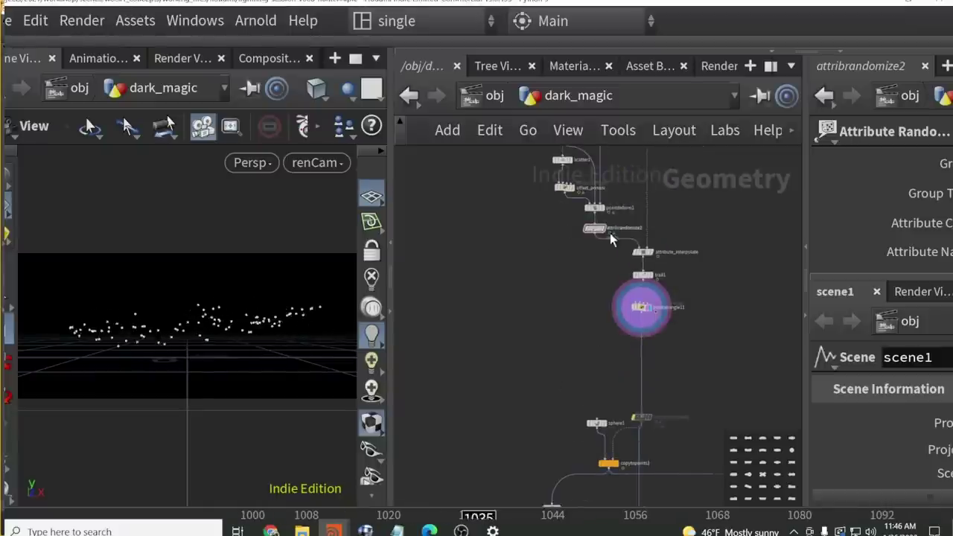
middle_drag(578, 416, 587, 315)
middle_drag(533, 172, 523, 284)
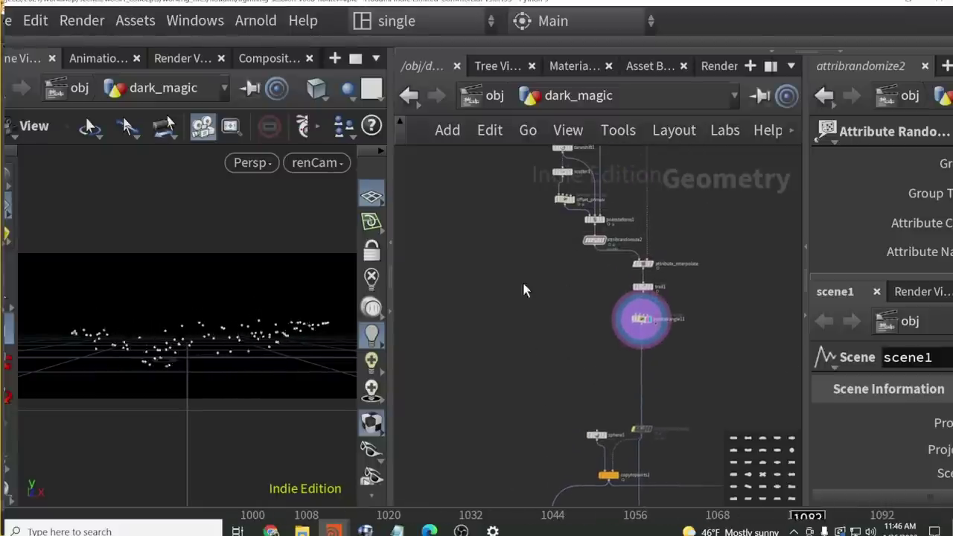
middle_drag(550, 367, 555, 398)
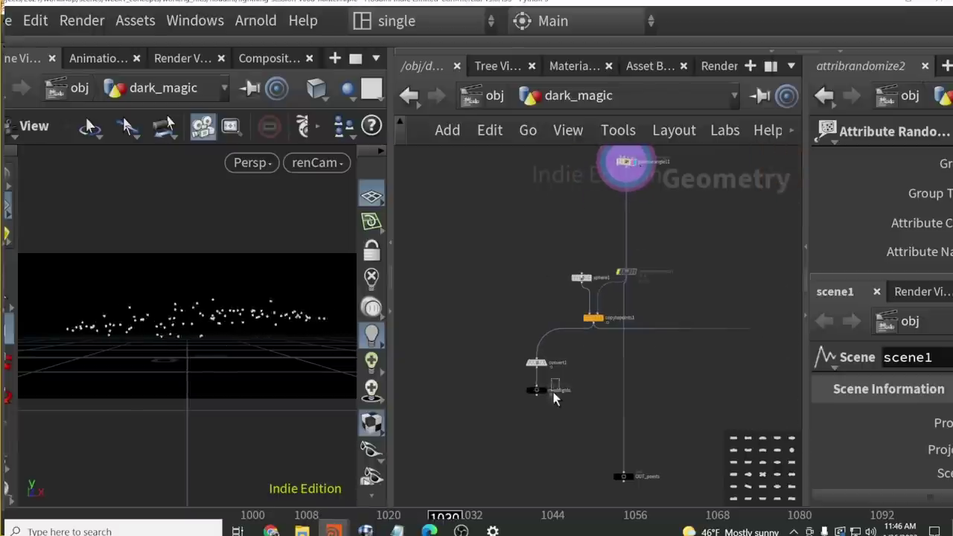
Check meshlights and OUT_points, then display add_noise1's thin noisy curve.
click(553, 393)
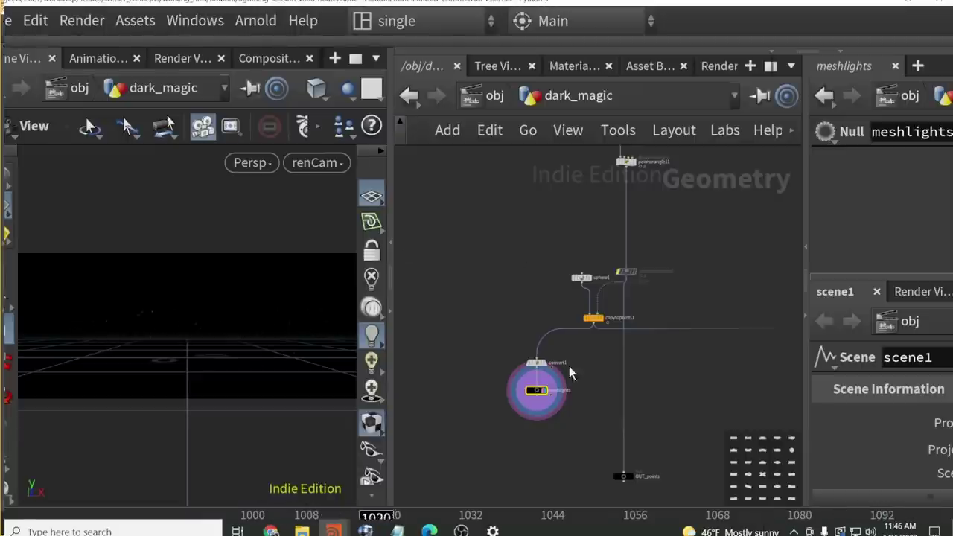
scroll(566, 357, down, 1)
click(612, 444)
scroll(650, 404, down, 3)
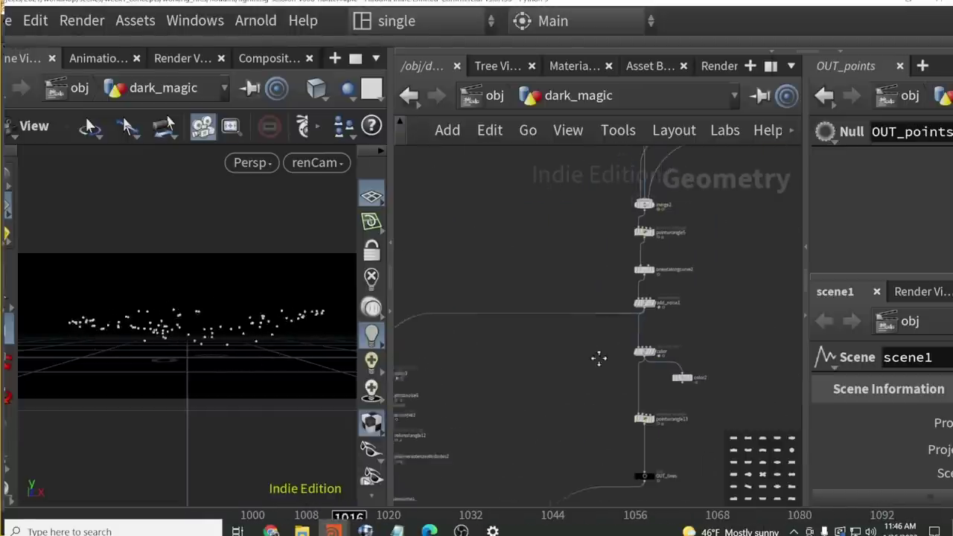
click(640, 309)
click(642, 301)
scroll(466, 341, left, 4)
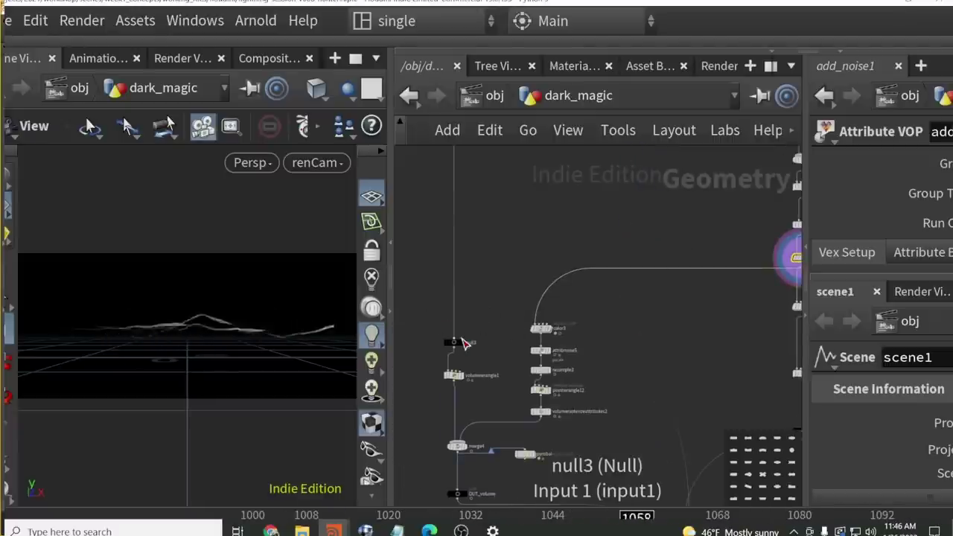
Review color3 through null1 in the volume branch, then play contact_sheet_A01 in RV.
click(541, 327)
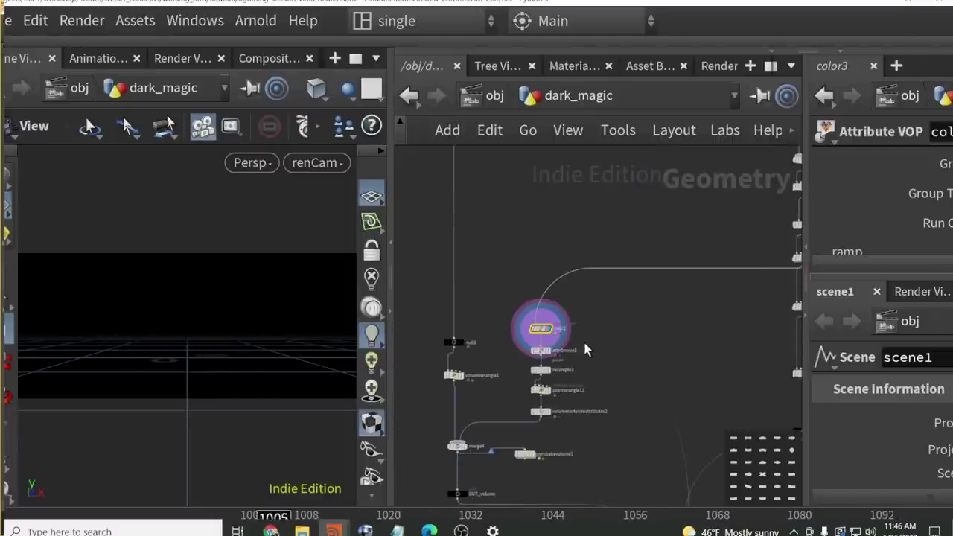
click(541, 350)
click(542, 370)
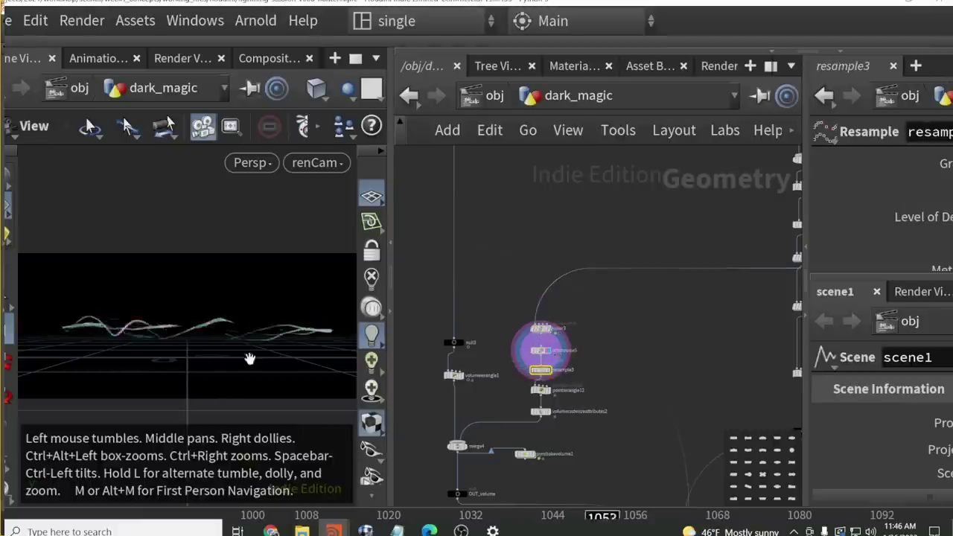
click(534, 412)
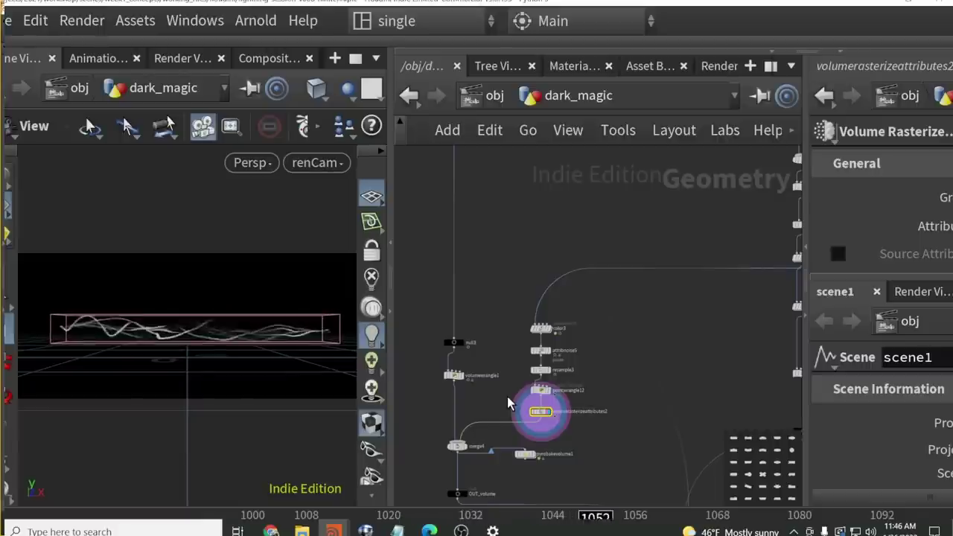
scroll(659, 315, down, 3)
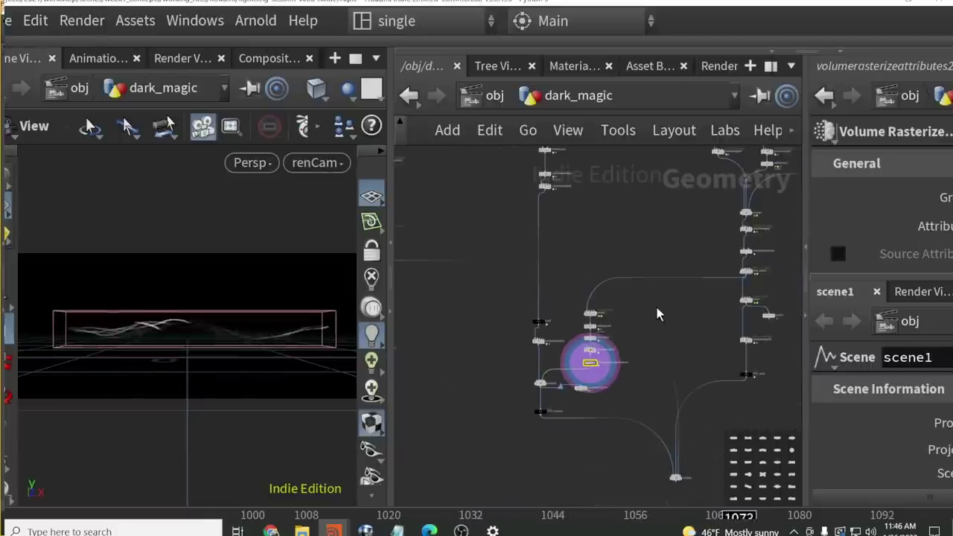
click(620, 384)
scroll(666, 323, up, 4)
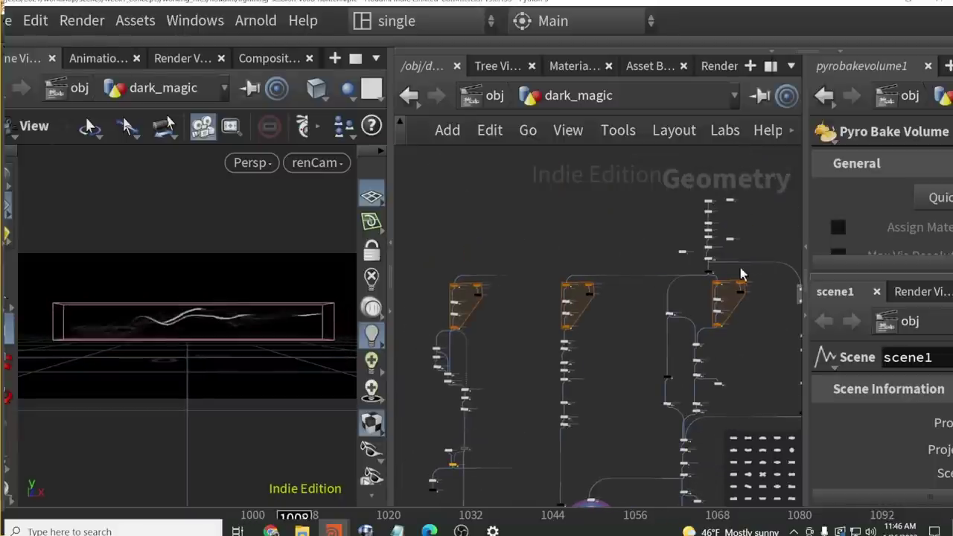
click(709, 271)
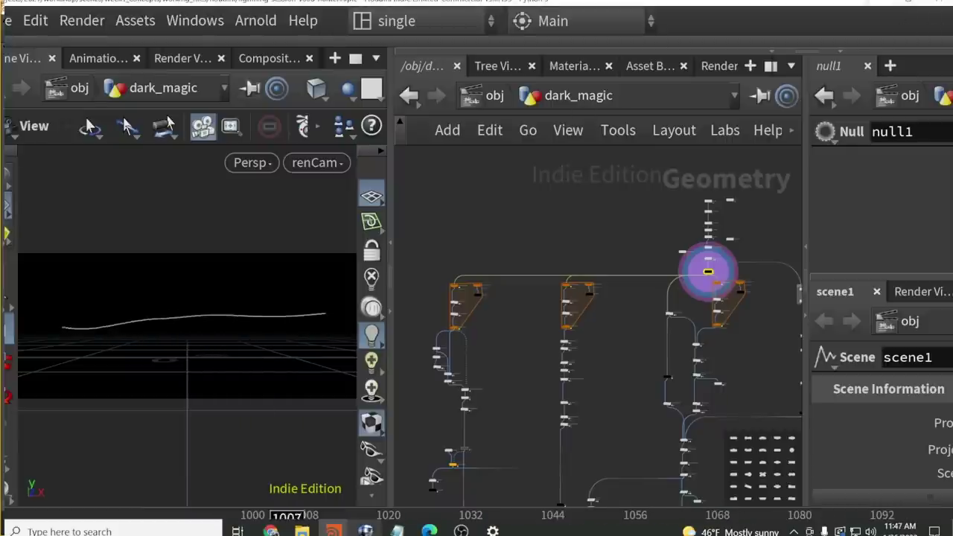
click(365, 530)
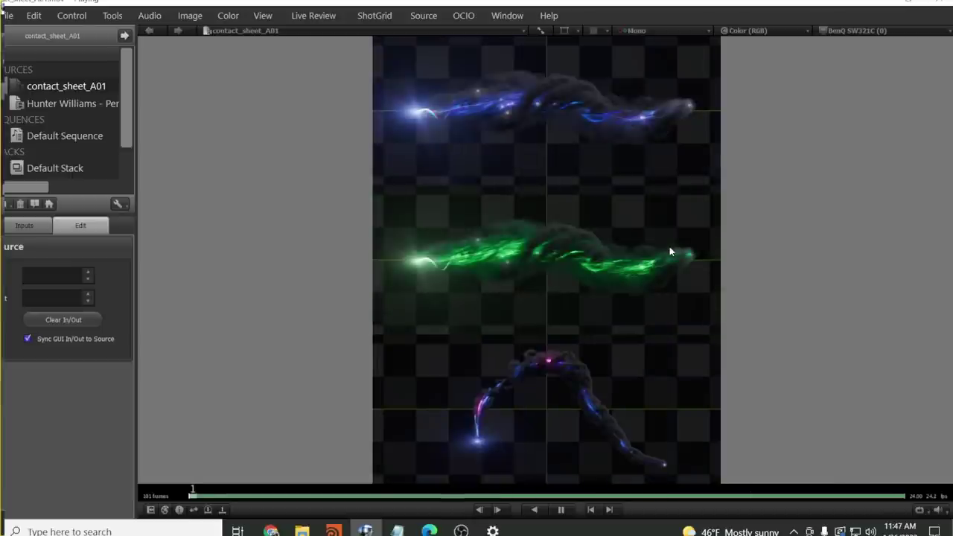
click(566, 511)
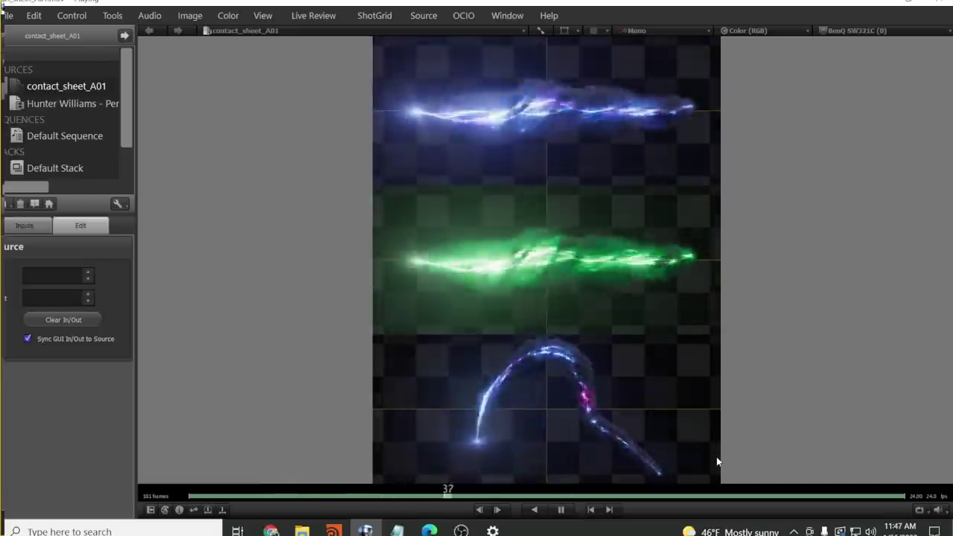